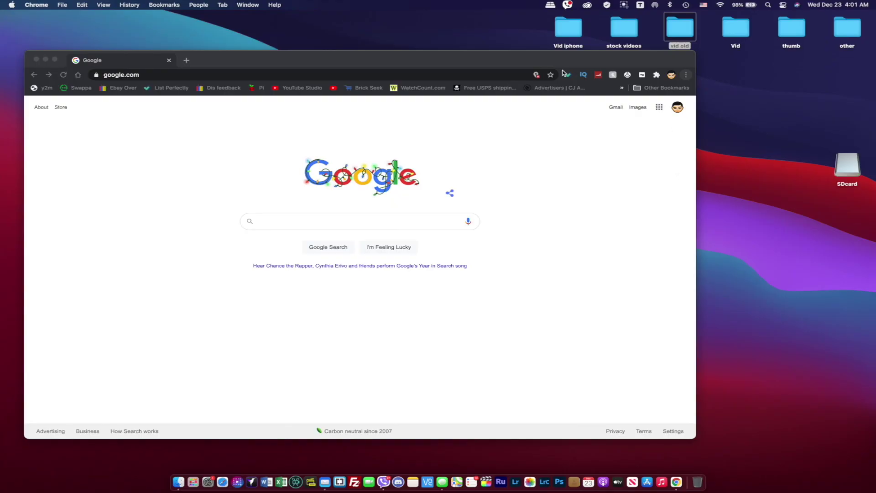
Shrink the Chrome window showing google.com, with the SDcard drive on the desktop.
double_click(532, 58)
Rearrange the browser window and SDcard icon, then load raspberrypi.org in Chrome.
mouse_move(514, 62)
left_mouse_down()
mouse_move(547, 68)
mouse_move(529, 64)
left_mouse_up()
left_click_drag(847, 167, 735, 161)
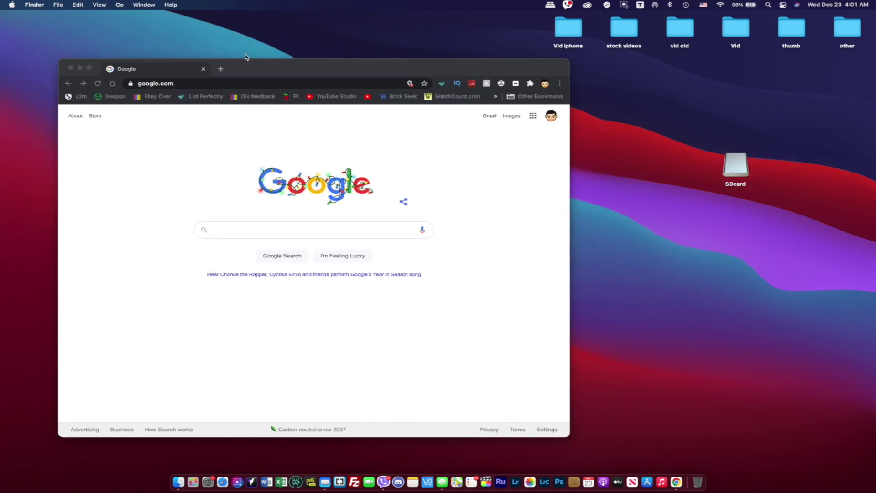
left_click(182, 83)
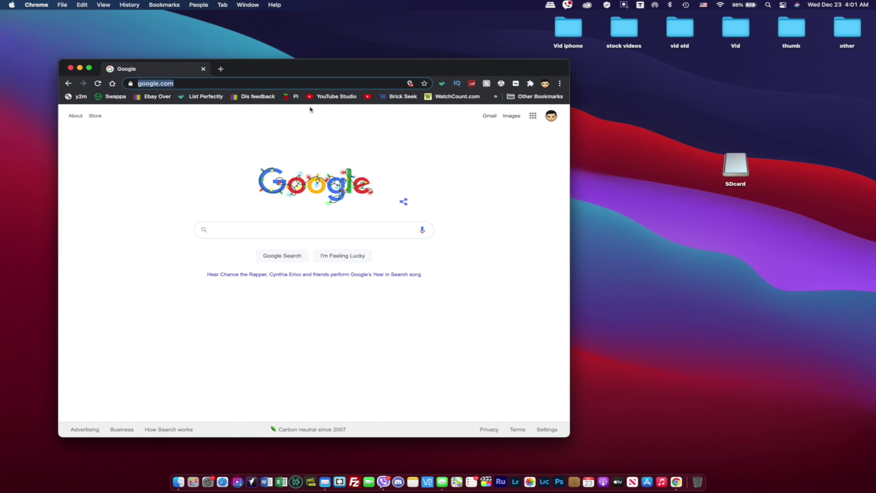
type("rap")
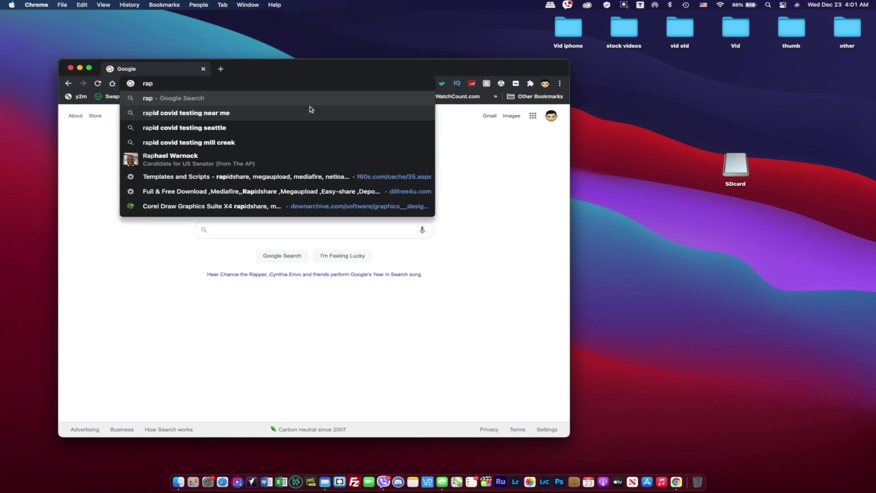
key("BackSpace")
type("sp")
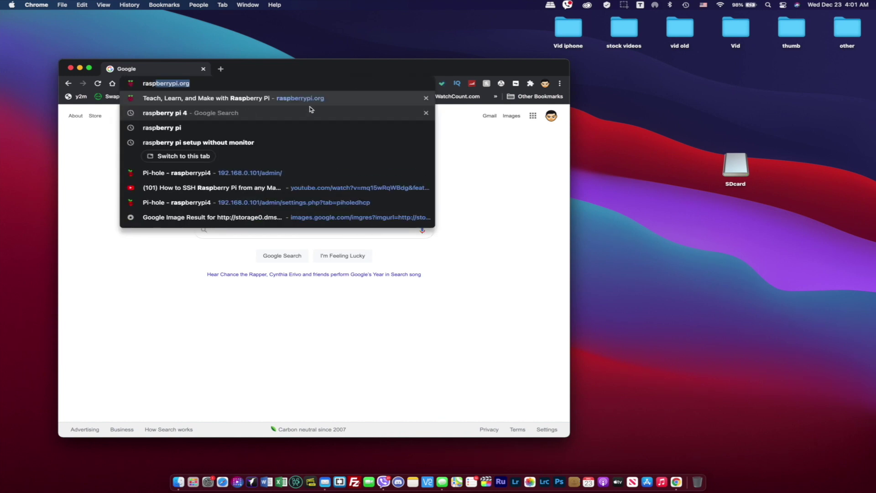
type("berry")
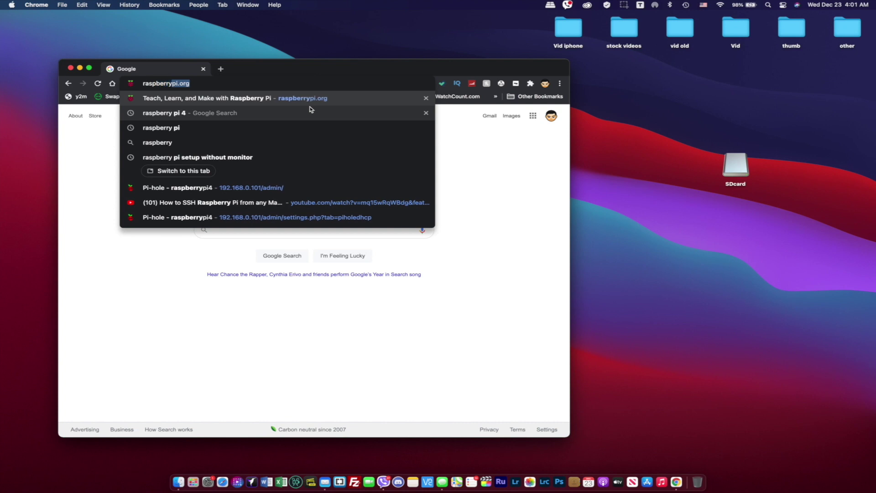
type("pi.org")
key("Return")
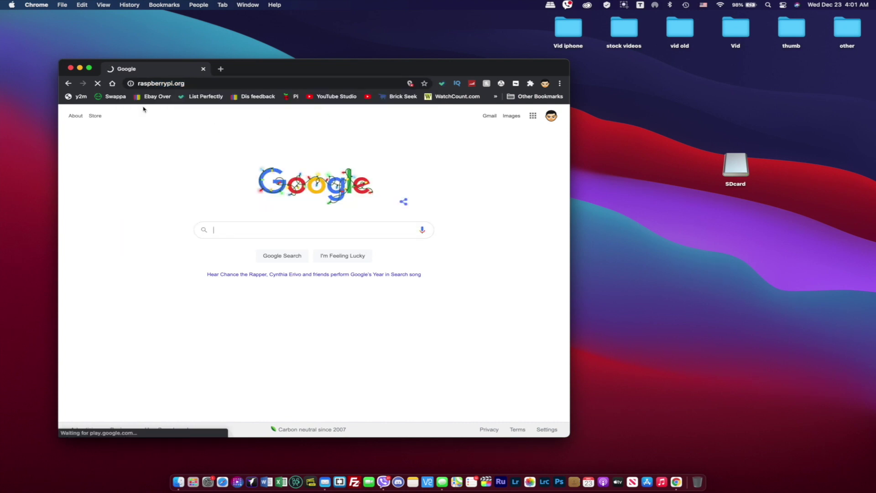
From the Software page, save the macOS Raspberry Pi Imager download imager_1.5.dmg to the Desktop.
mouse_move(233, 149)
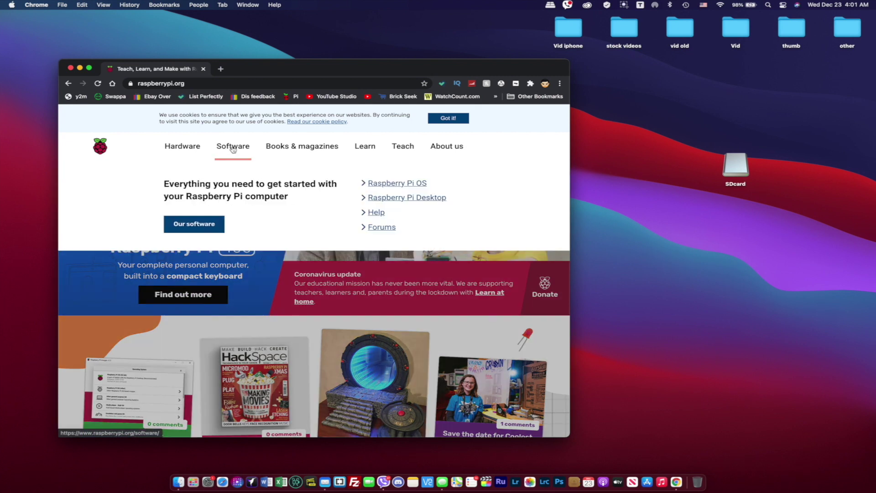
left_click(231, 148)
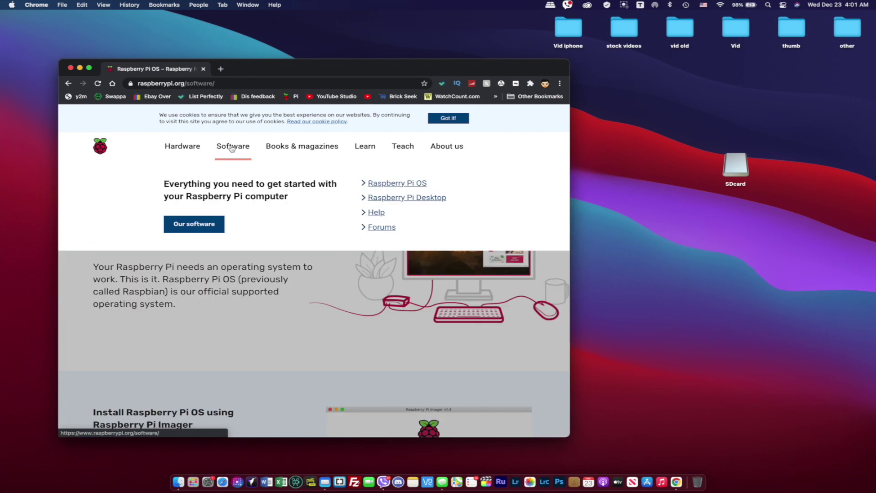
left_click_drag(565, 63, 532, 48)
left_click_drag(538, 422, 694, 425)
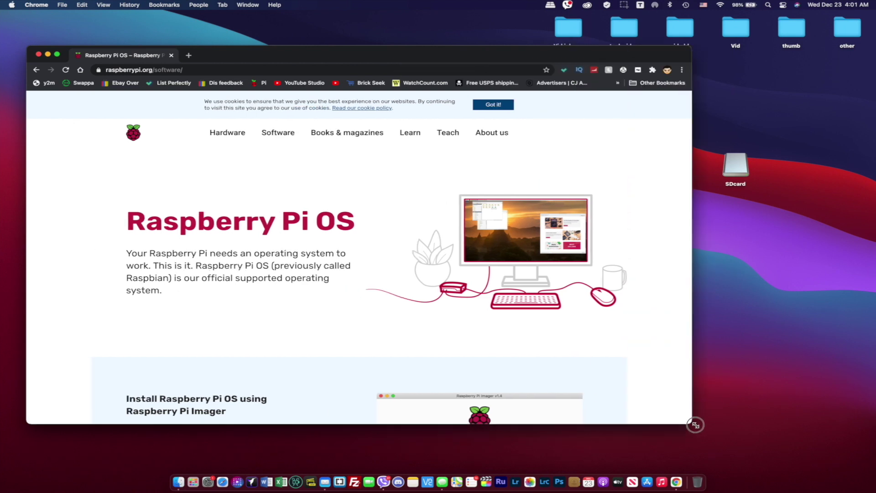
scroll(473, 303, "down", 10)
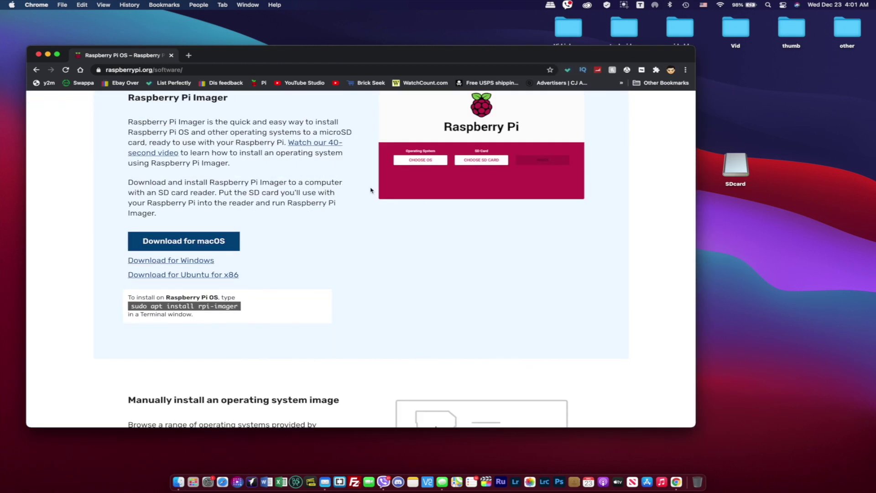
scroll(473, 305, "down", 2)
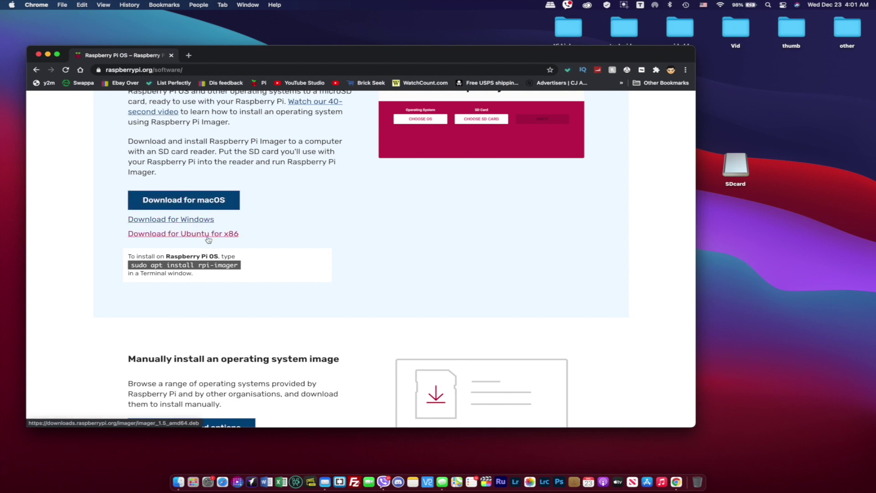
left_click(203, 202)
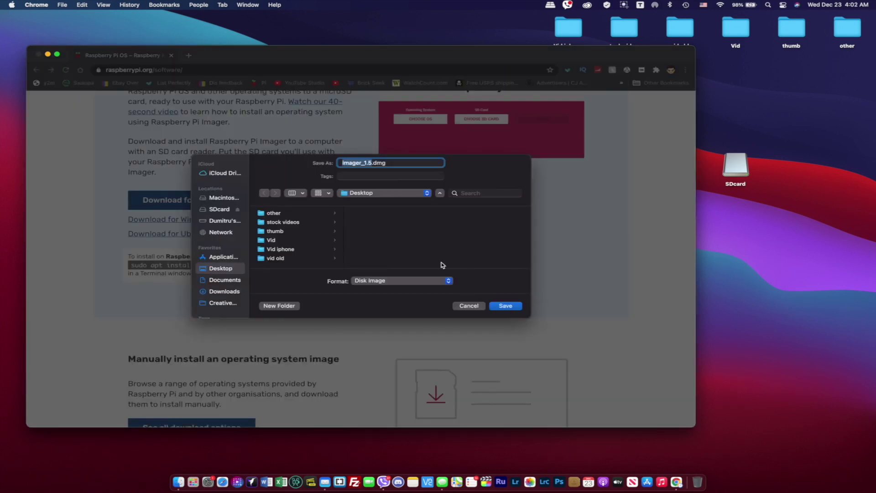
left_click(505, 306)
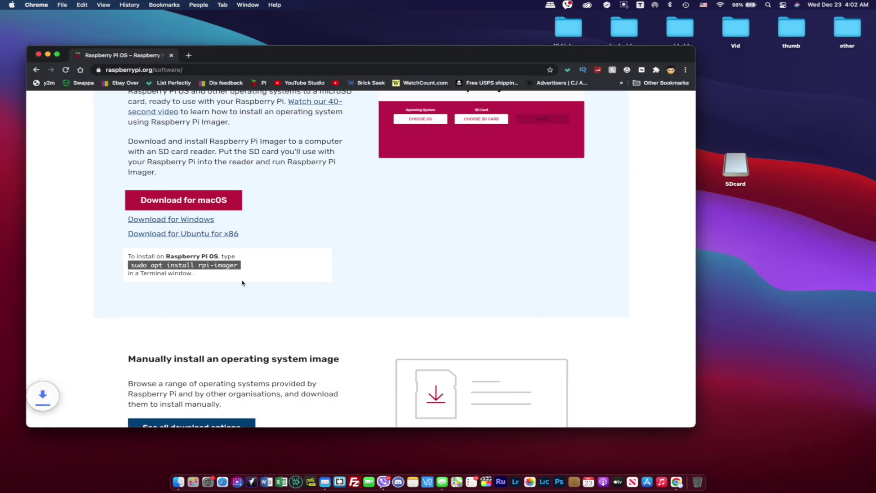
Open imager_1.5.dmg, copy Raspberry Pi Imager into Applications replacing the old copy, and close the window.
left_click(91, 417)
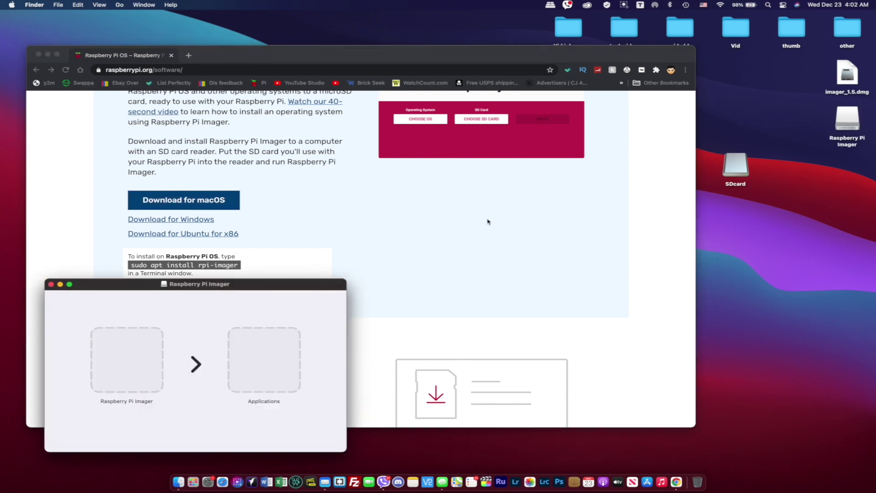
left_click_drag(125, 376, 267, 372)
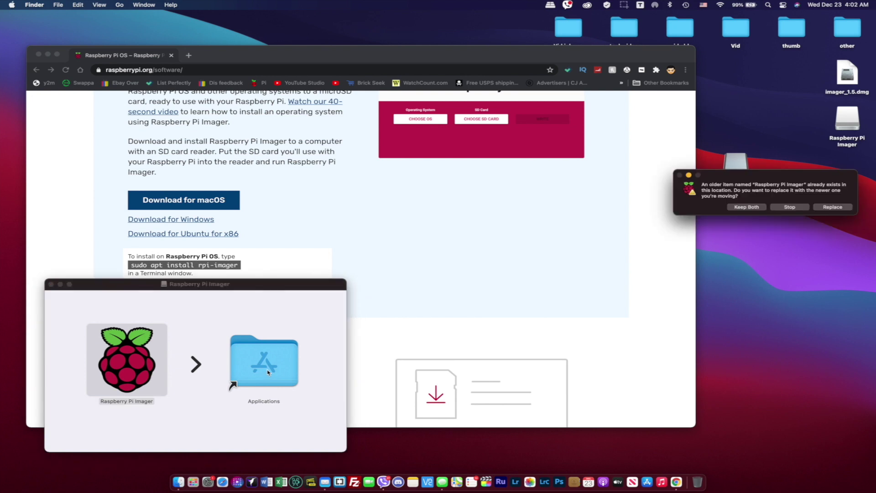
left_click(832, 206)
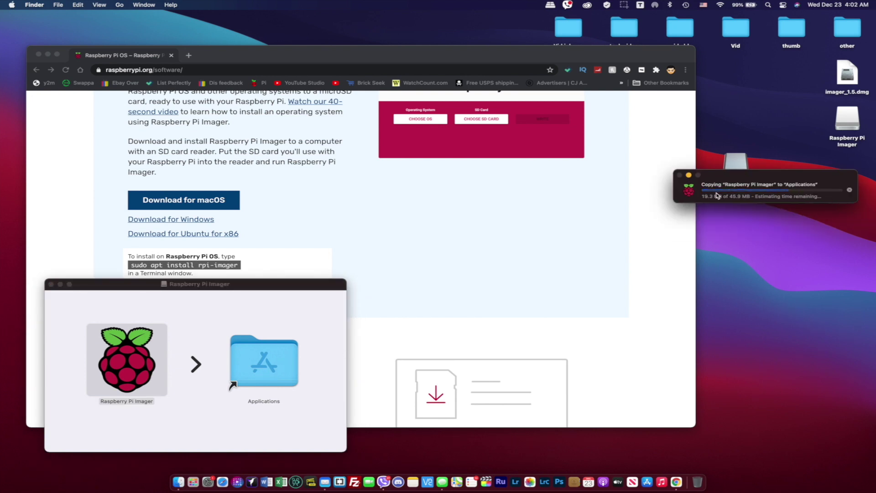
left_click(51, 284)
Launch Raspberry Pi Imager from a Spotlight search for 'ras' and allow the downloaded app to open.
left_click(103, 320)
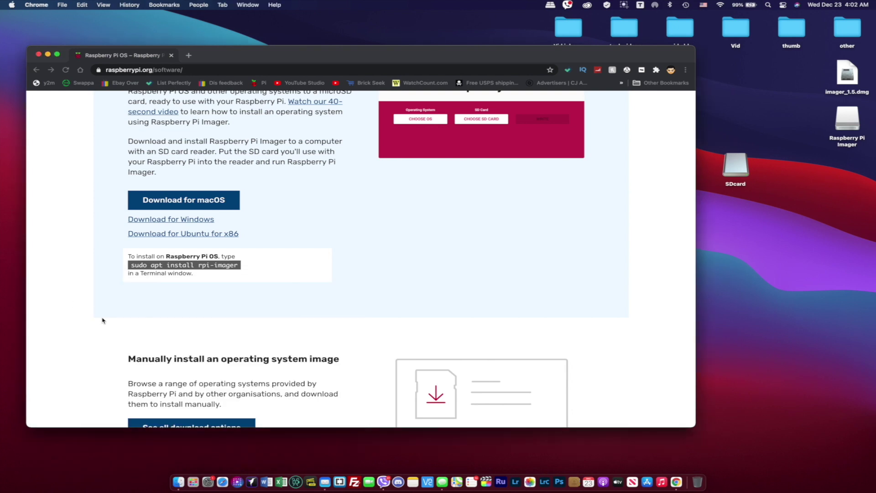
key("super+space")
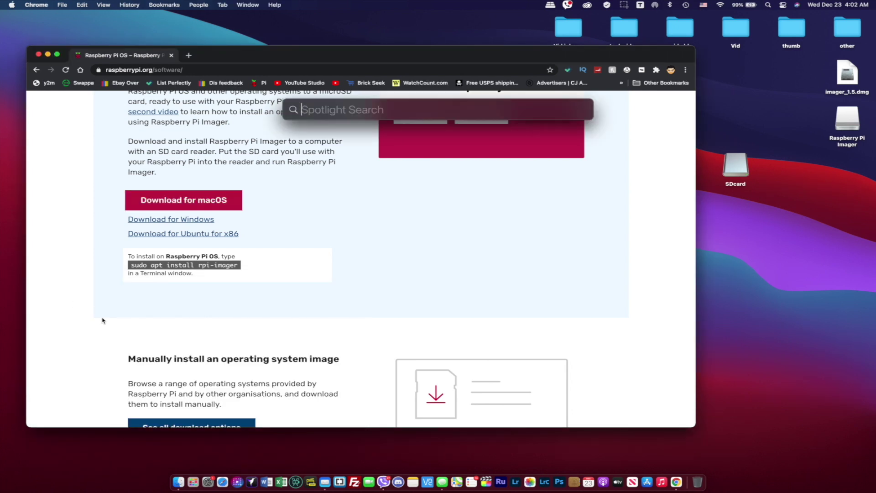
type("ras")
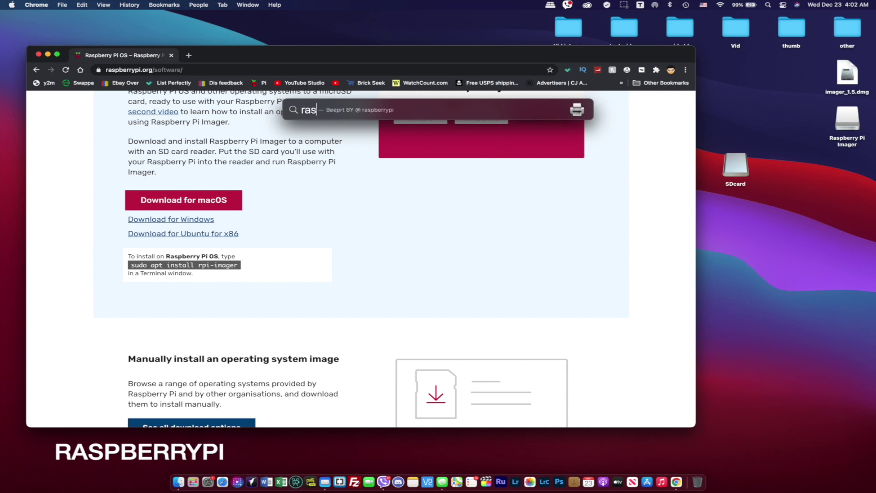
left_click(327, 141)
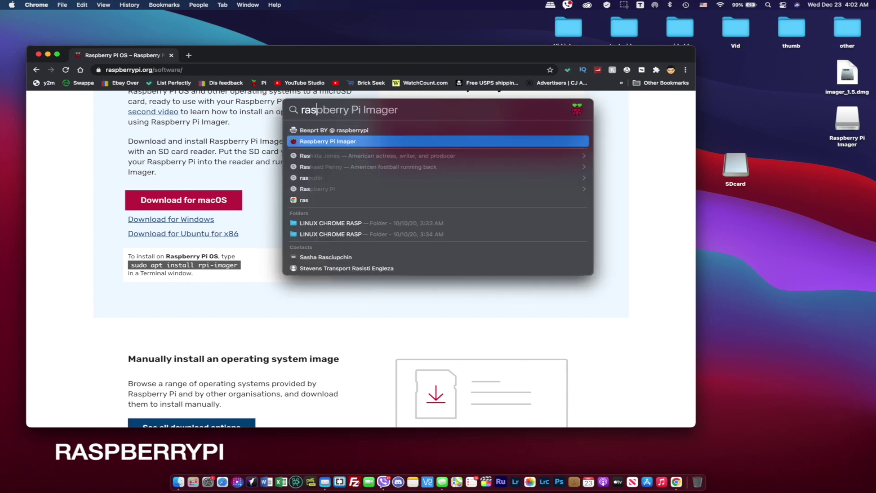
key("Return")
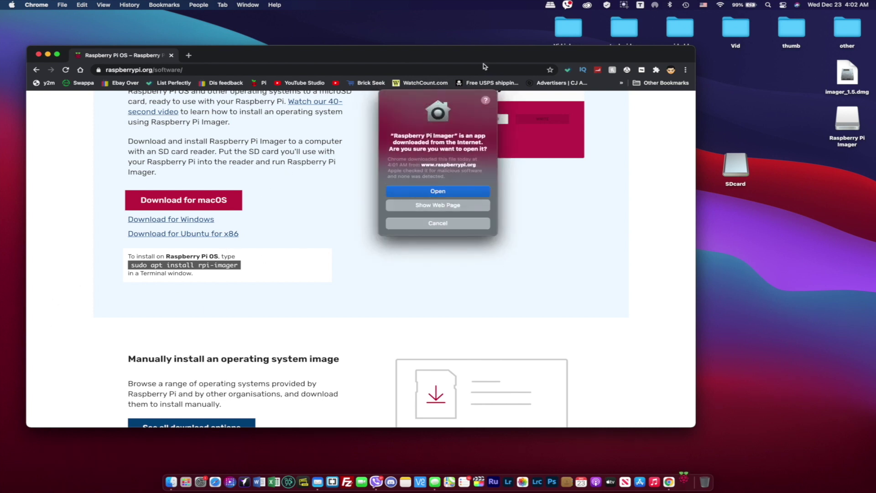
left_click(434, 192)
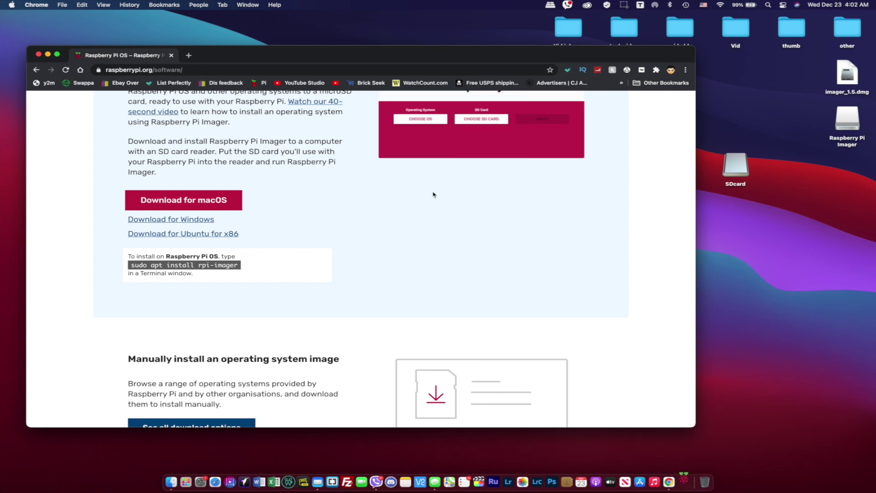
left_click_drag(370, 155, 320, 122)
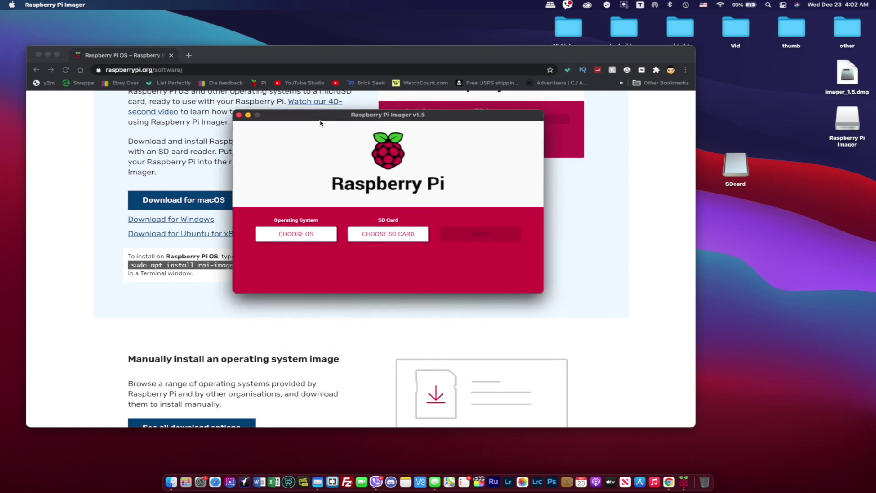
Choose Erase as the operating system and the MXT-USB storage device as the target card.
left_click(305, 235)
scroll(332, 198, "down", 2)
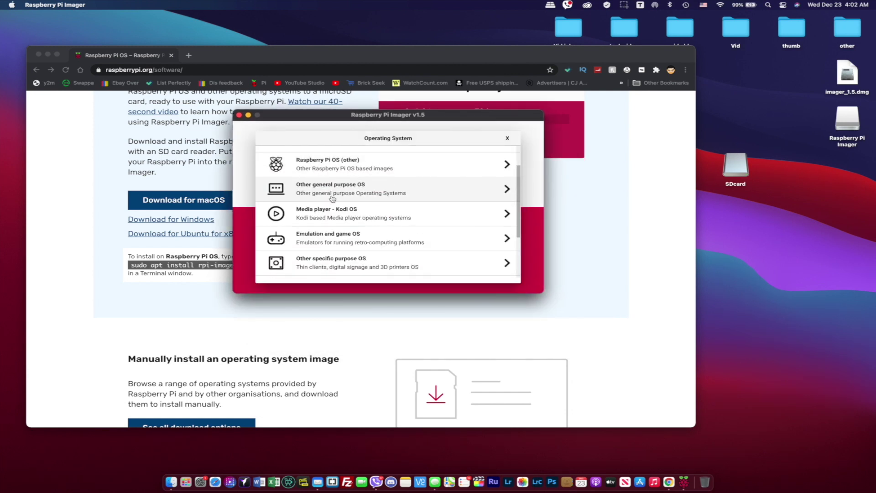
scroll(332, 199, "down", 3)
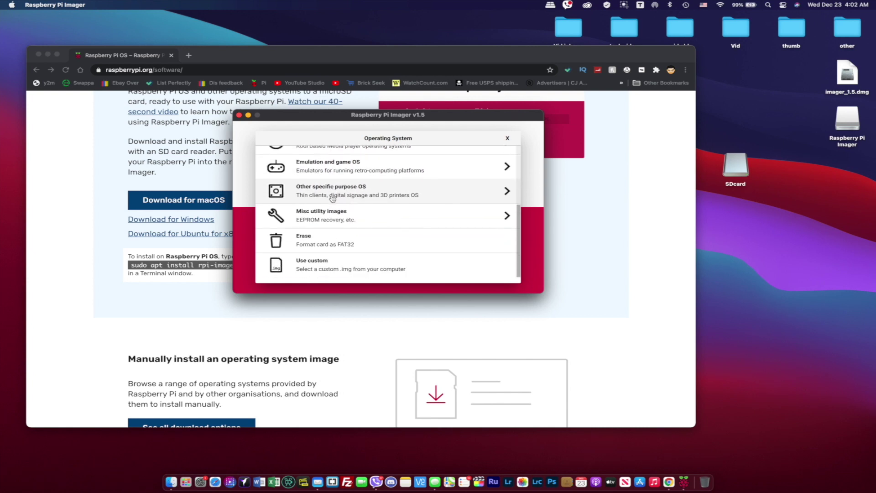
left_click(322, 244)
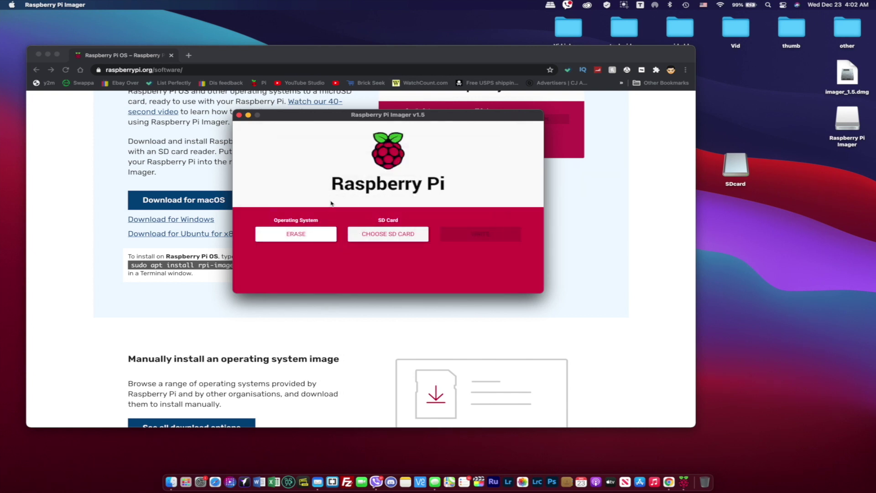
left_click(306, 237)
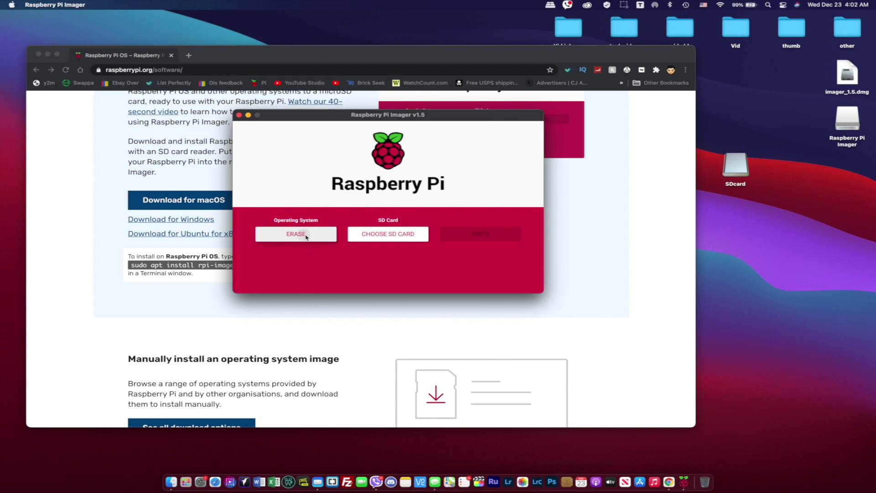
left_click(402, 267)
left_click(400, 233)
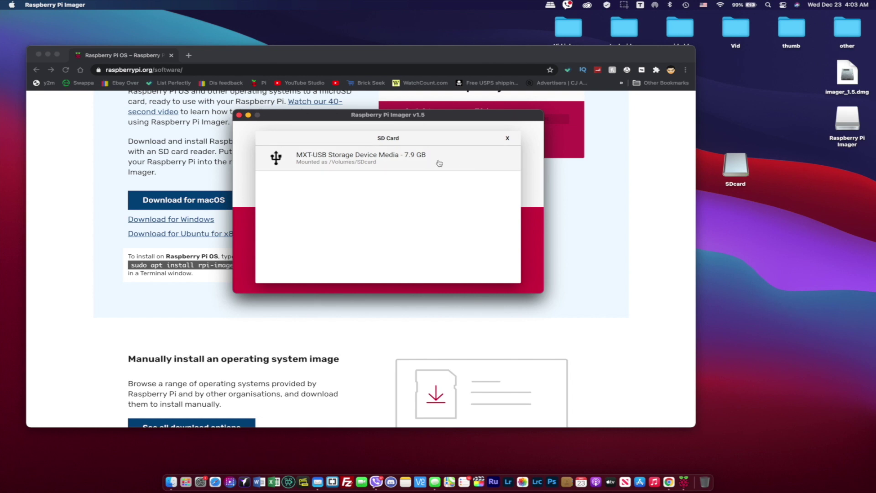
left_click(369, 164)
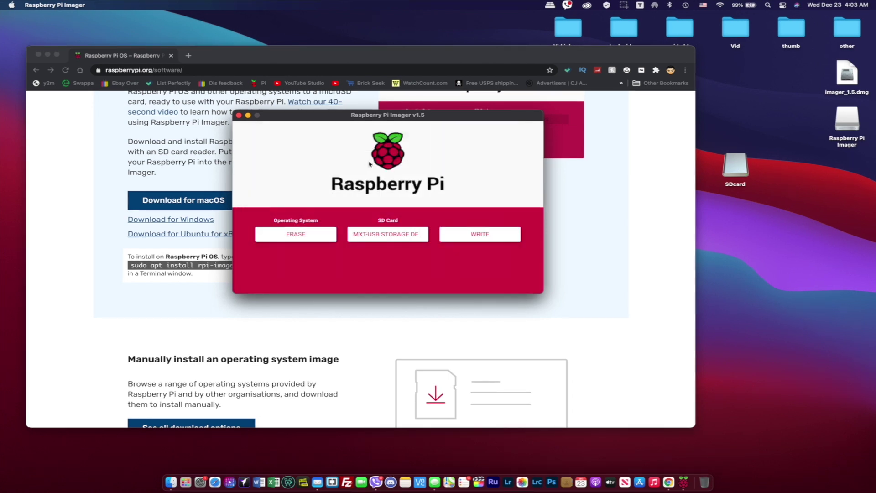
Write the erase, confirm wiping the card's data, and acknowledge the FAT32 erase completed.
left_click(484, 235)
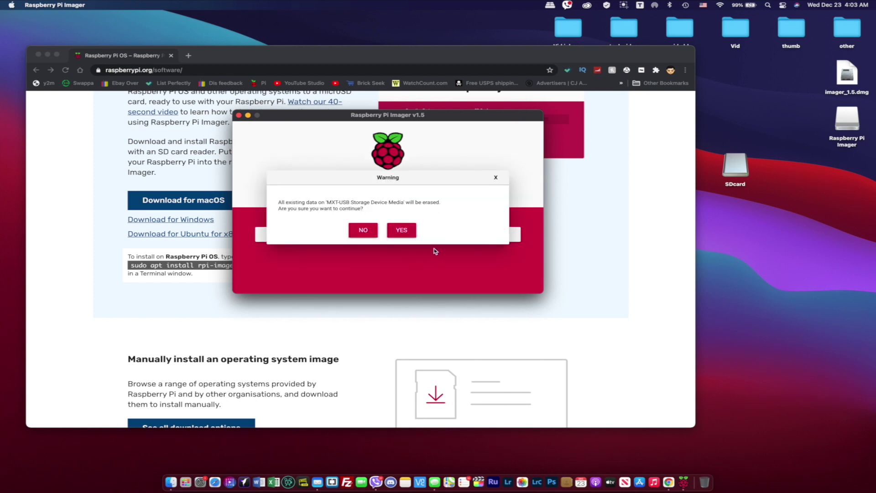
left_click(403, 235)
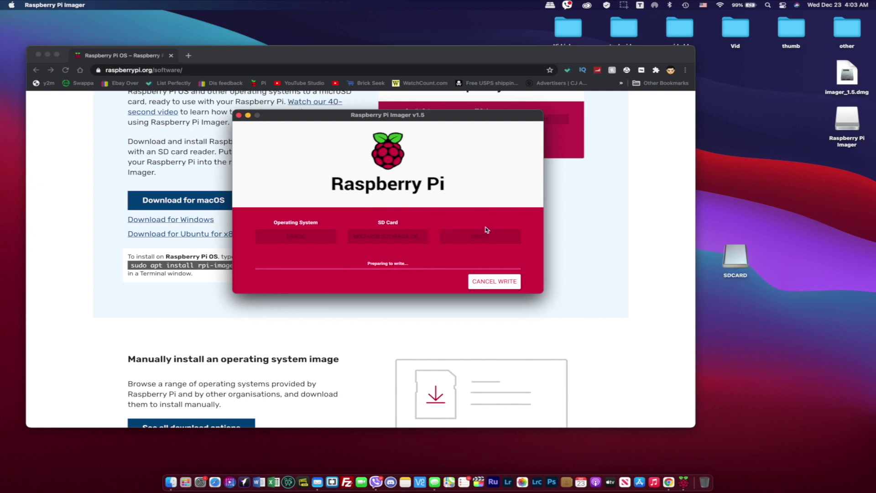
left_click(374, 238)
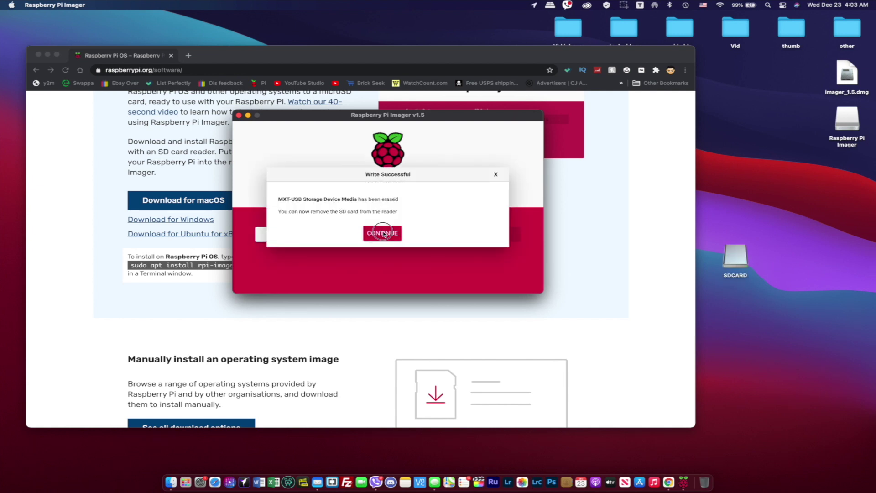
left_click(292, 235)
Select Raspberry Pi OS (32-bit) and the 7.9 GB MXT-USB card, then start the write.
scroll(318, 266, "up", 5)
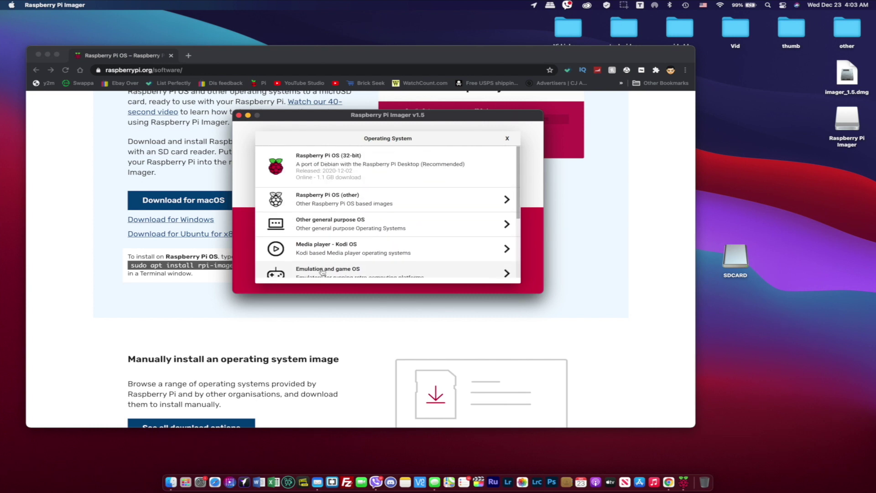
left_click(358, 172)
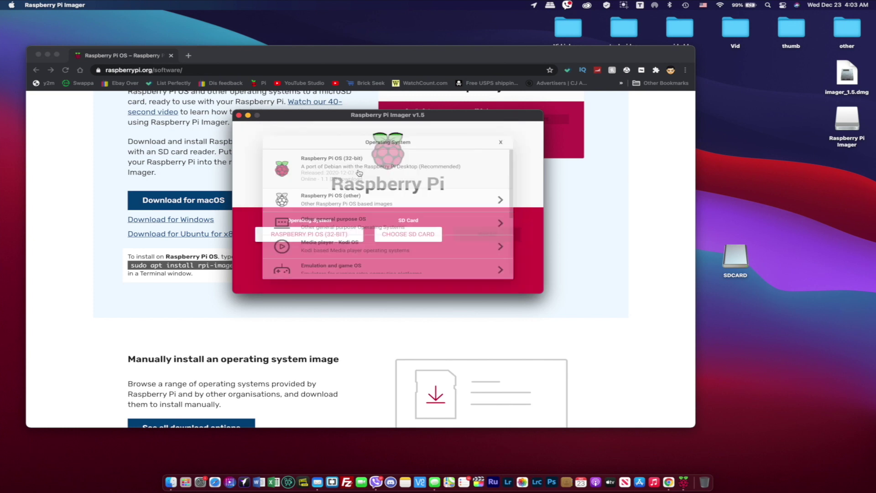
left_click(410, 238)
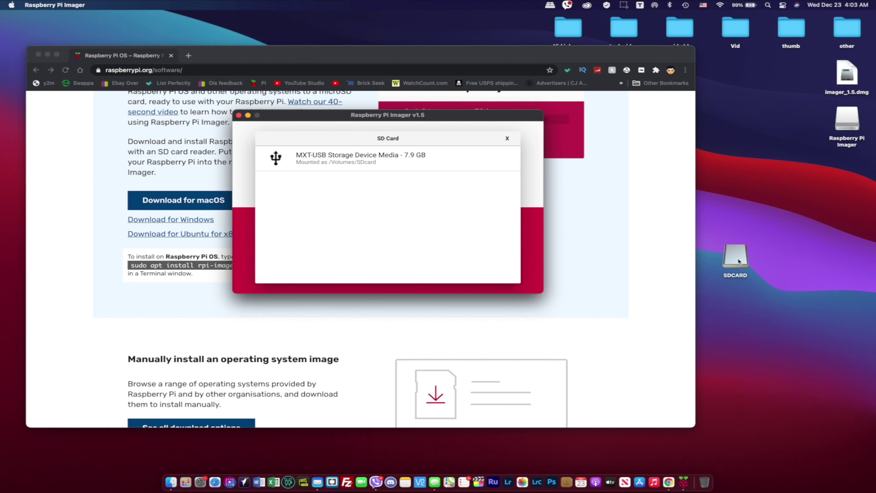
left_click(379, 164)
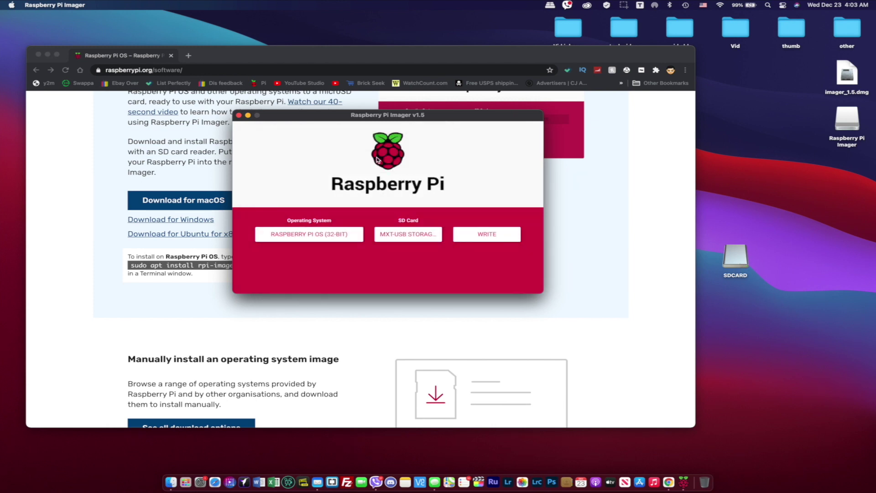
left_click(491, 235)
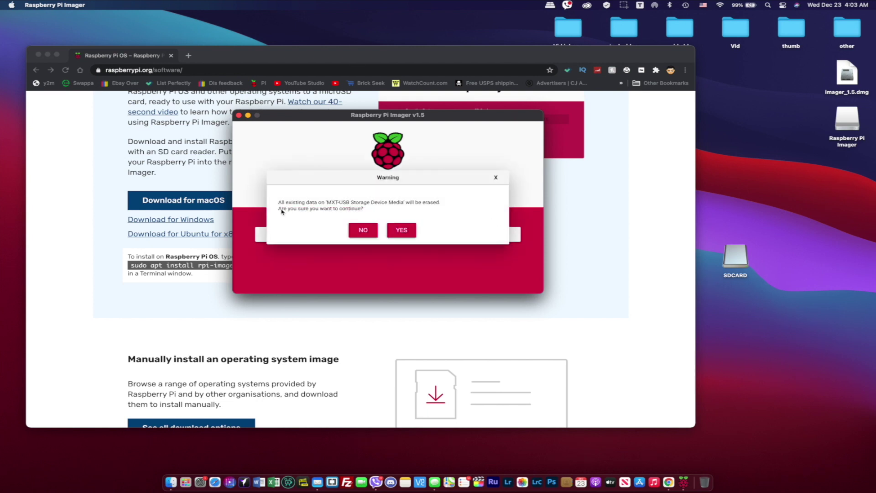
Confirm erasing the card, enter the administrator password, and close Imager once the write succeeds.
left_click(407, 234)
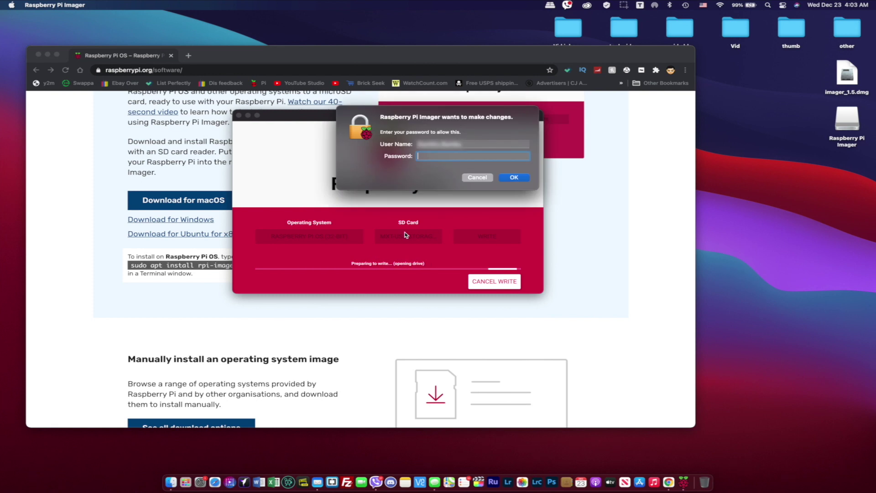
type("**********")
key("Return")
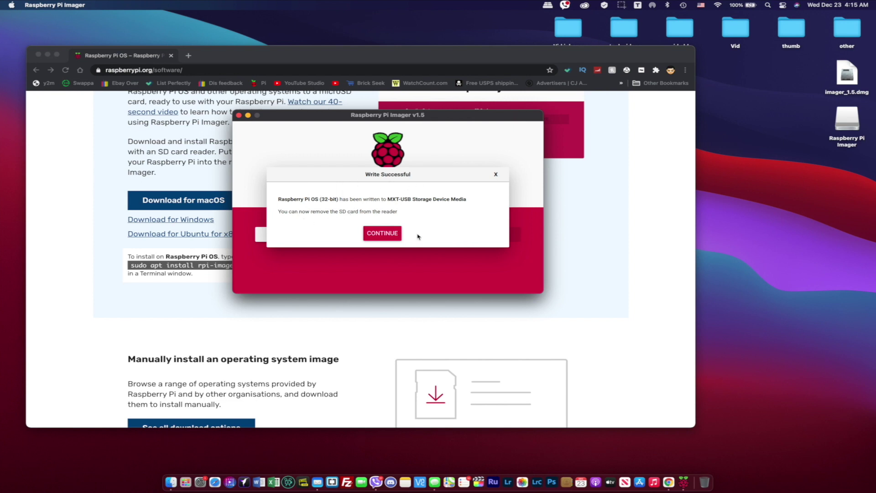
left_click(387, 235)
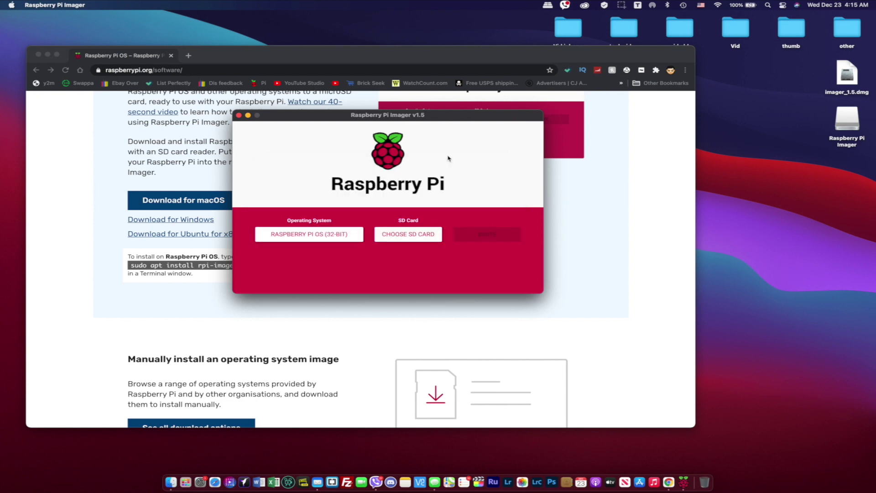
left_click(238, 115)
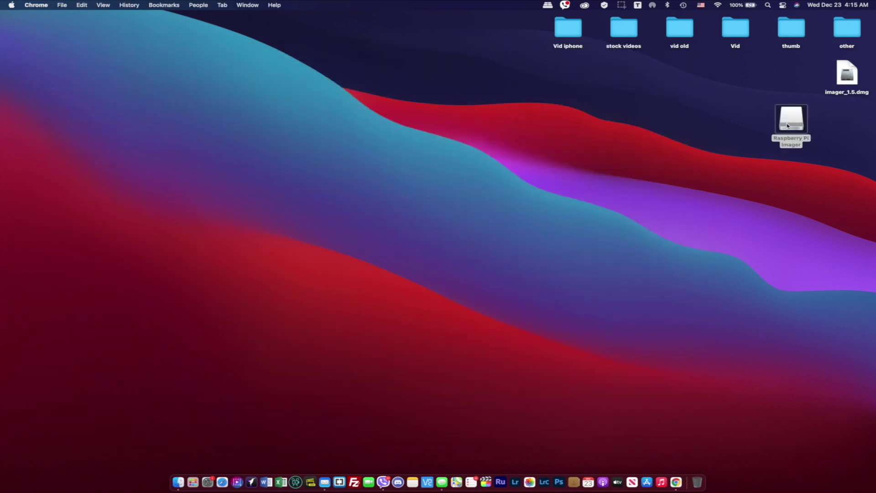
Eject the Raspberry Pi Imager disk image and launch TextEdit from Spotlight.
right_click(786, 122)
left_click(751, 144)
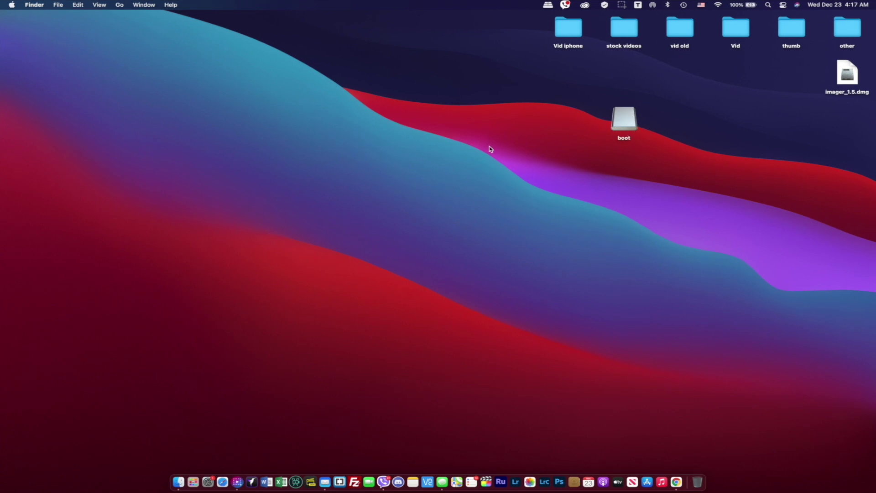
key("super+space")
type("text")
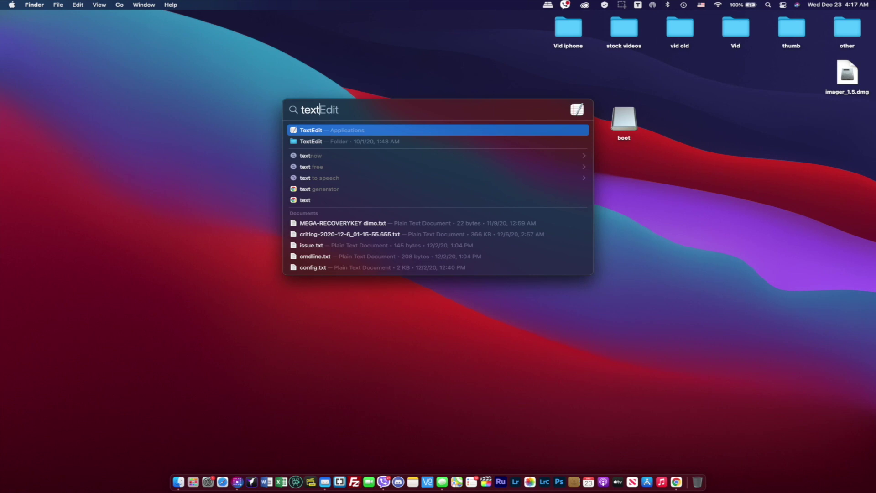
key("Return")
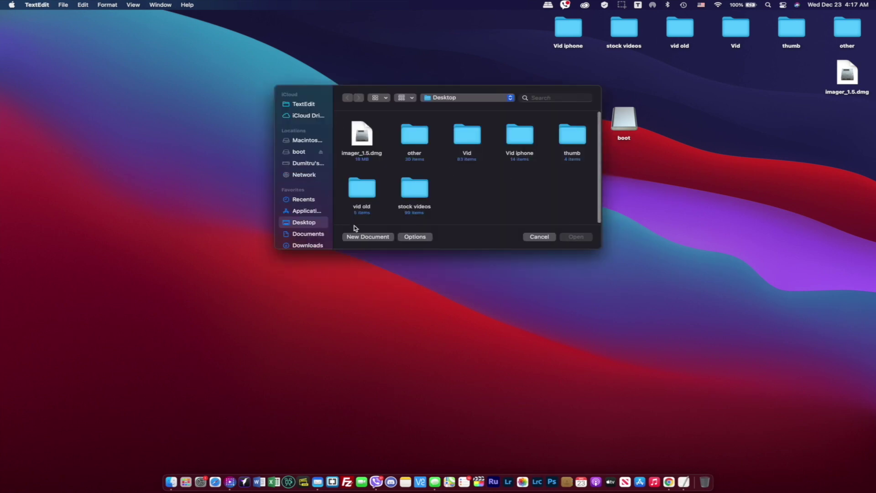
Create a new plain-text document and save it empty as ssh on the Desktop.
left_click(368, 237)
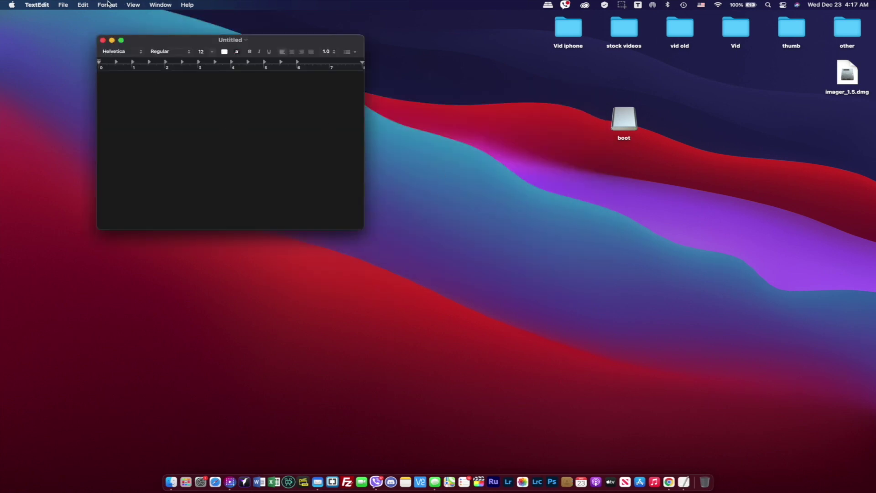
left_click(108, 4)
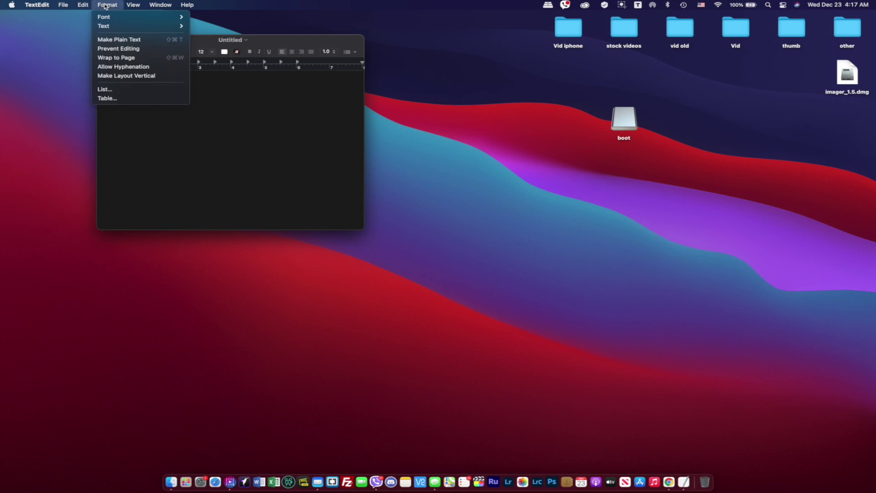
left_click(129, 41)
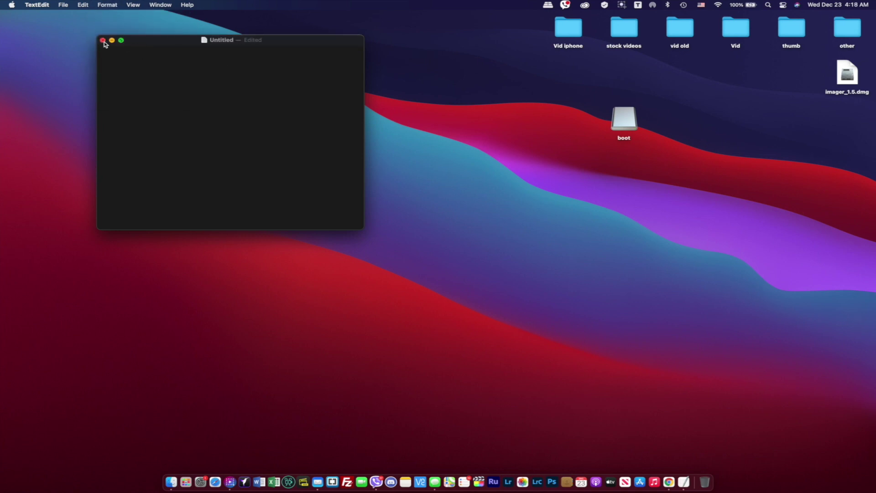
left_click(103, 40)
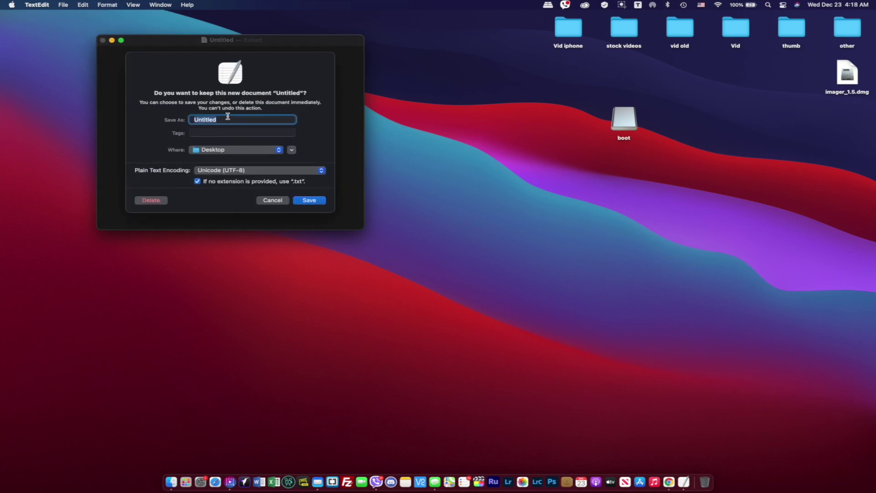
type("ssh")
left_click(314, 202)
left_click_drag(849, 124, 623, 209)
Remove the .txt extension from the ssh file's name through Get Info.
right_click(624, 210)
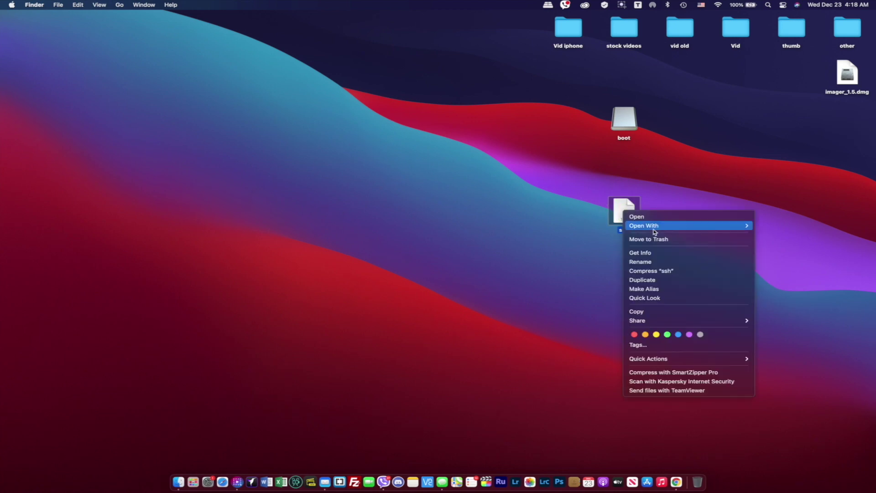
left_click(659, 253)
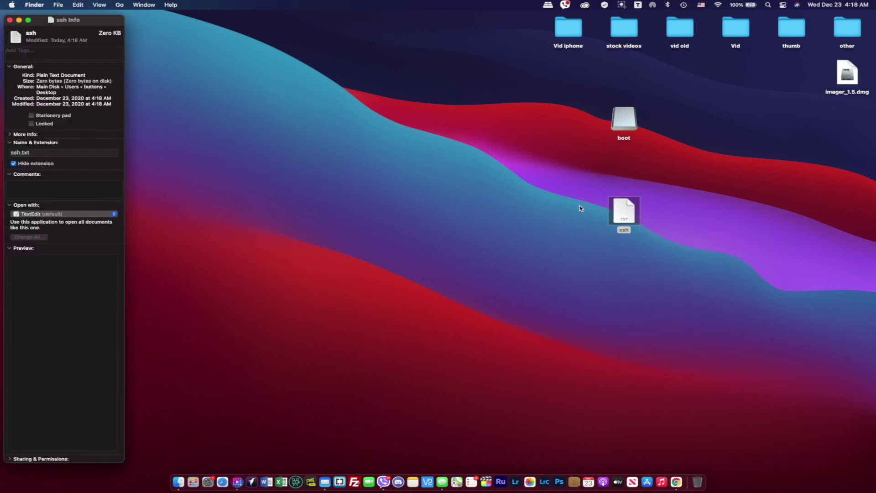
left_click(37, 153)
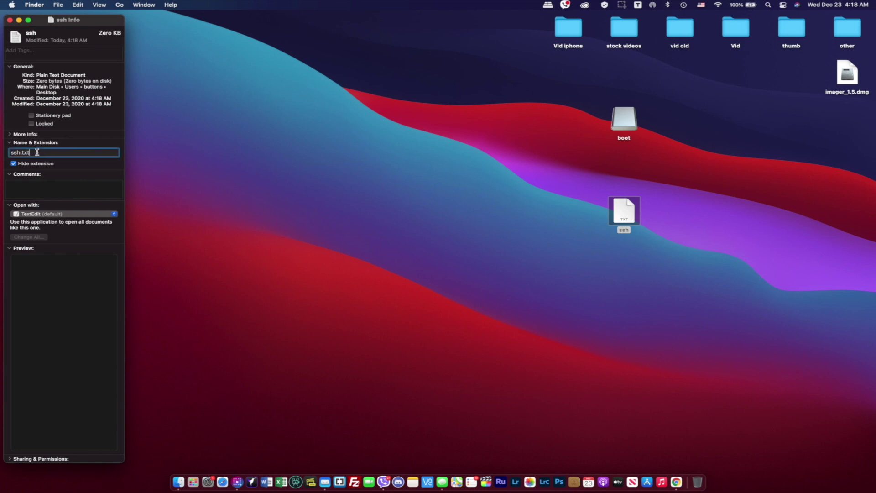
key("BackSpace")
key("Return")
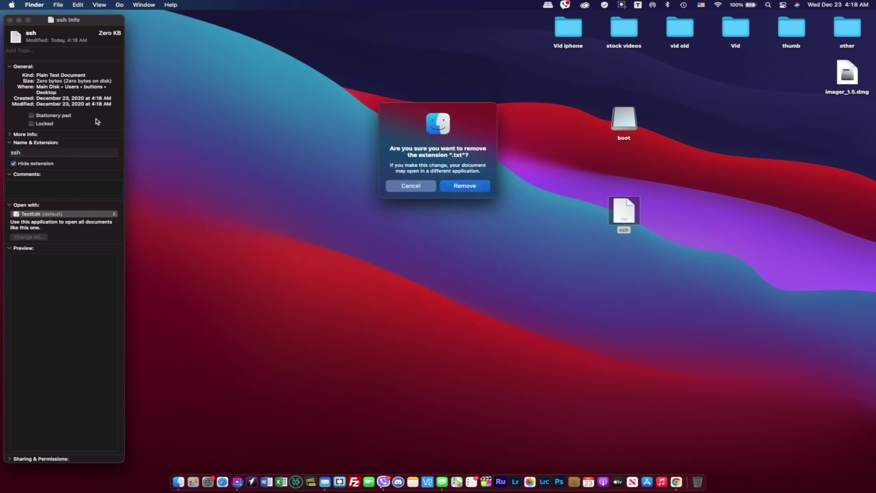
left_click(464, 185)
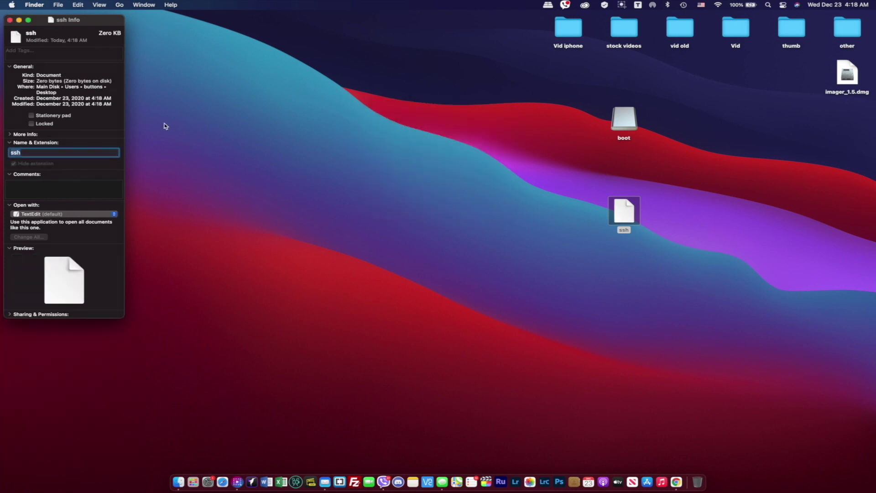
left_click(9, 20)
Copy the ssh file onto the boot drive and open boot to confirm it's there.
left_click(553, 261)
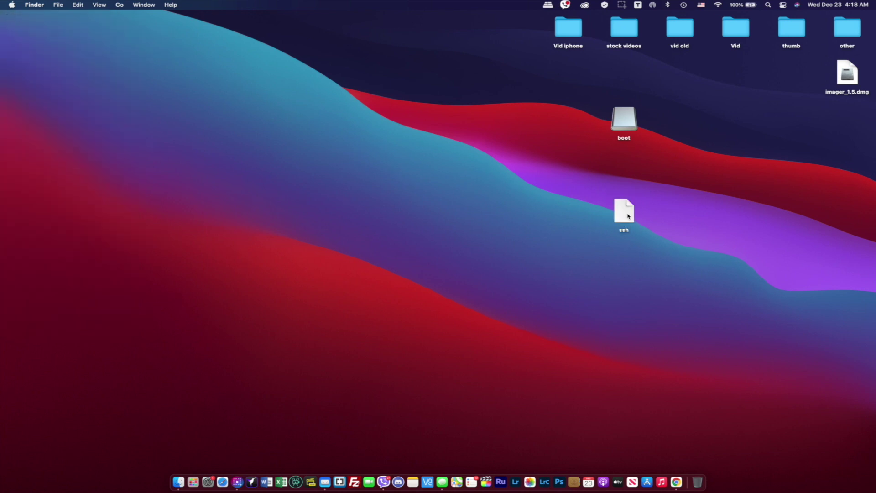
left_click(624, 215)
left_click_drag(624, 216, 624, 130)
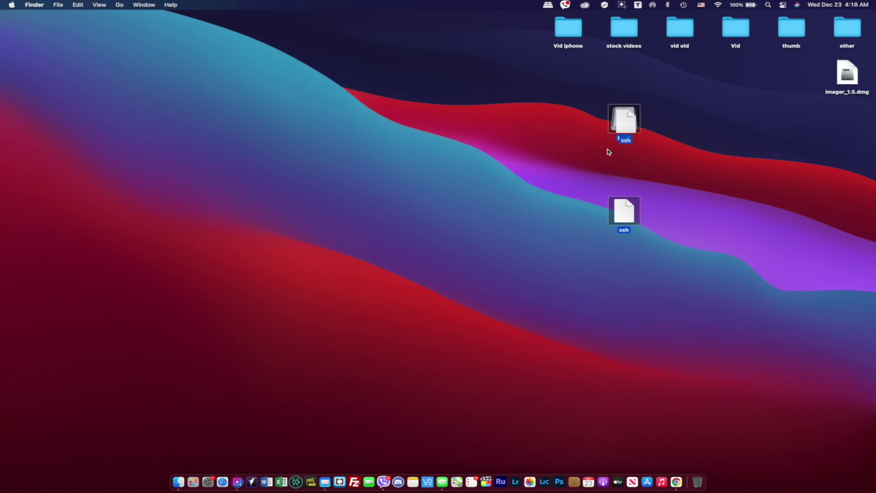
left_click(577, 166)
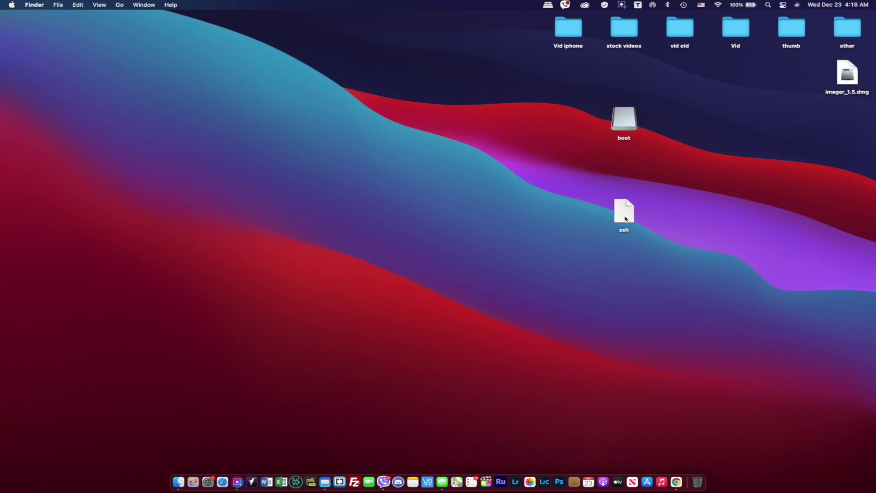
double_click(625, 128)
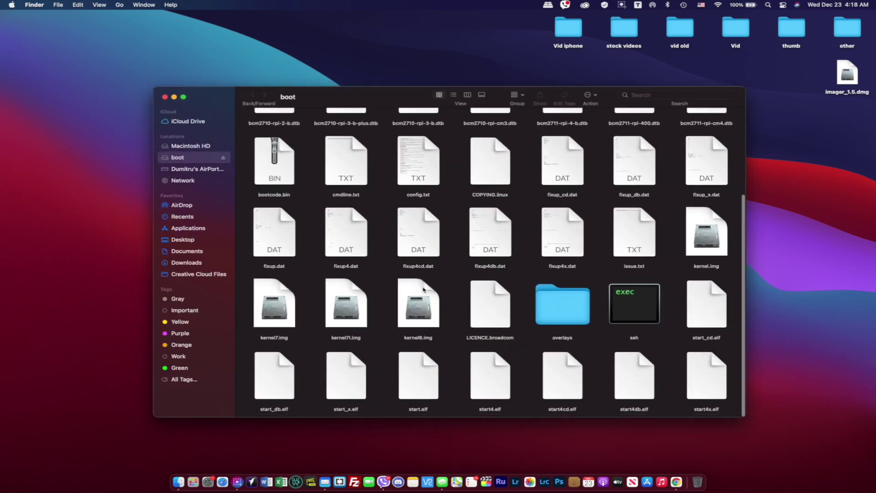
scroll(438, 319, "up", 3)
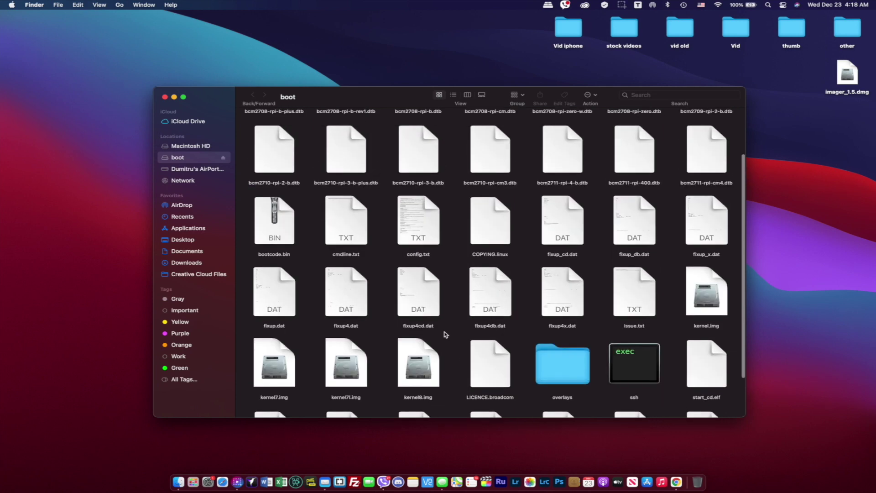
scroll(445, 335, "up", 2)
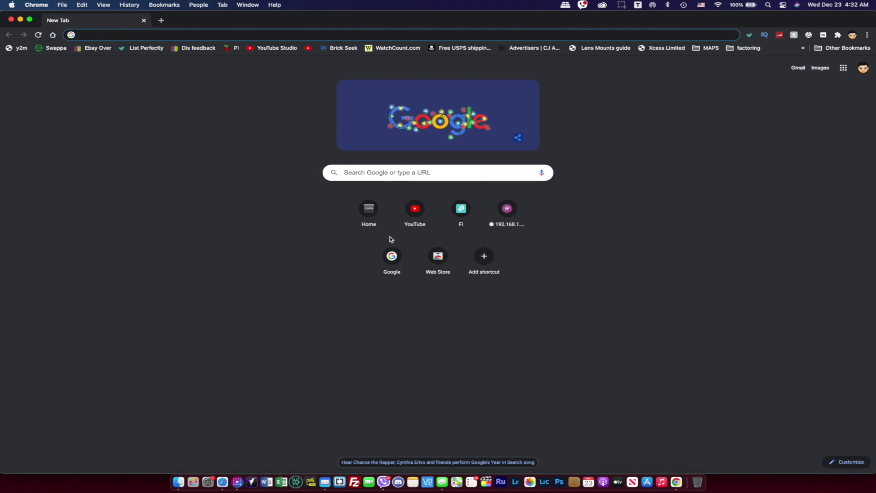
Load the router admin at 192.168.0.1 and find RASP 4 at 192.168.0.102 under Wired Clients.
type("192.168.0.1")
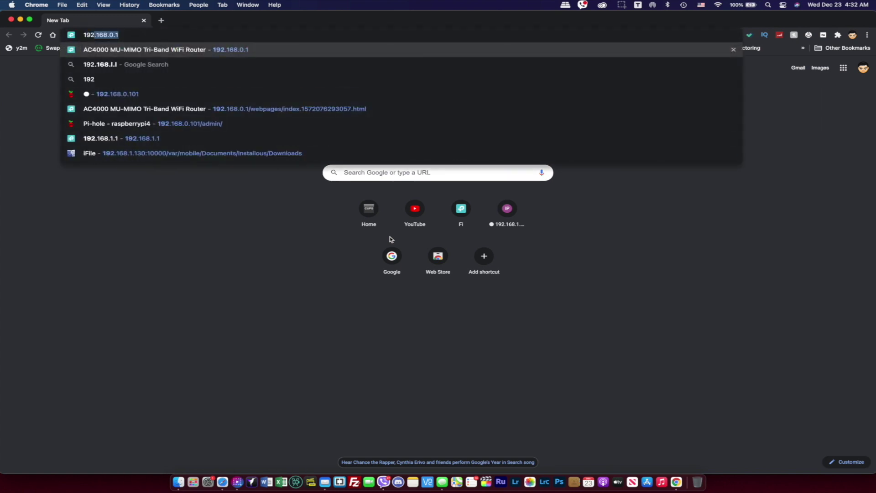
key("Return")
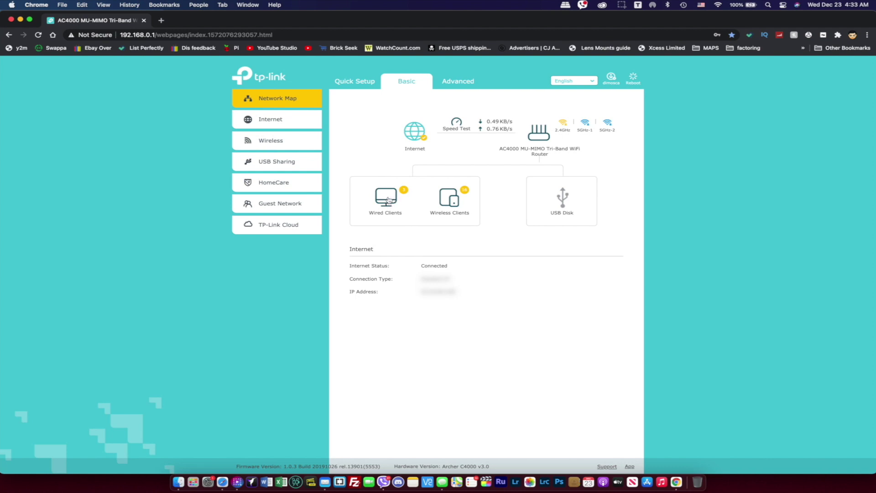
left_click(388, 199)
left_click_drag(405, 300, 429, 300)
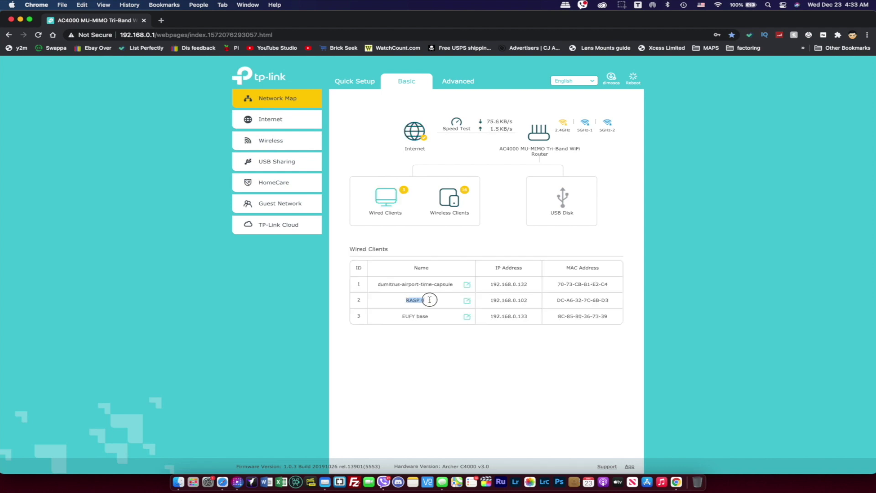
left_click_drag(490, 300, 529, 300)
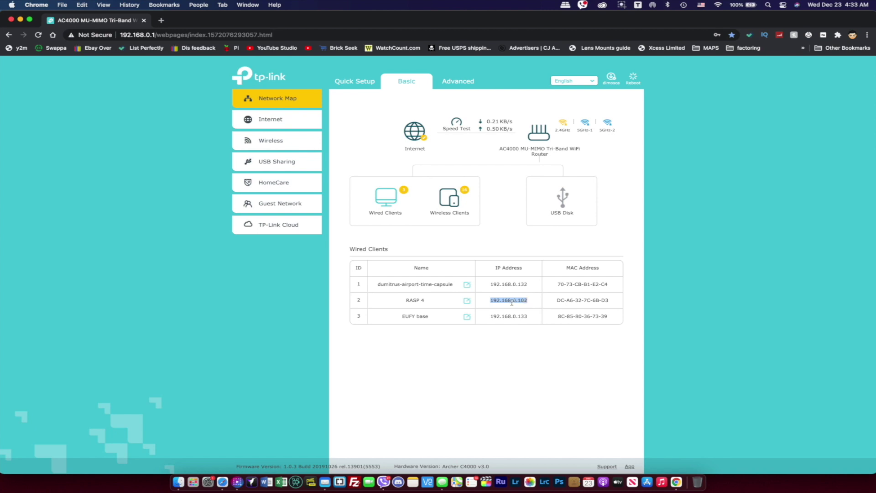
left_click_drag(529, 300, 490, 298)
double_click(490, 298)
left_click(490, 299)
Launch the Terminal app from Spotlight.
key("super+space")
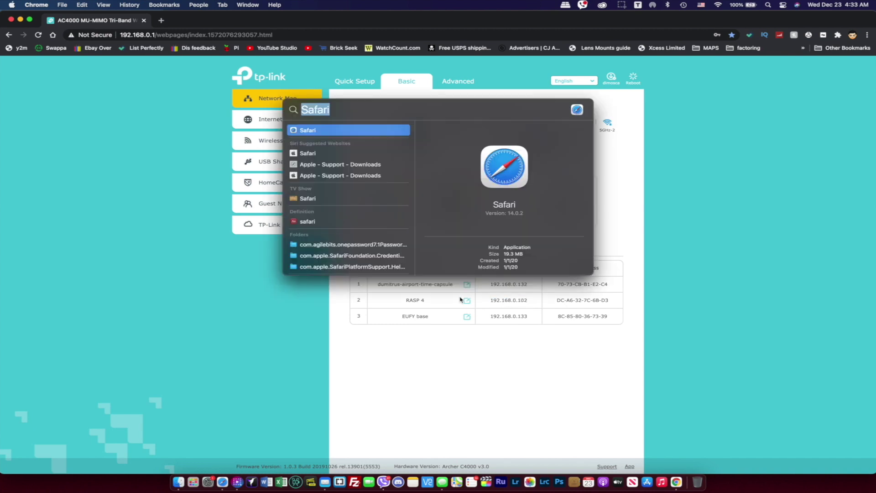
type("terminal")
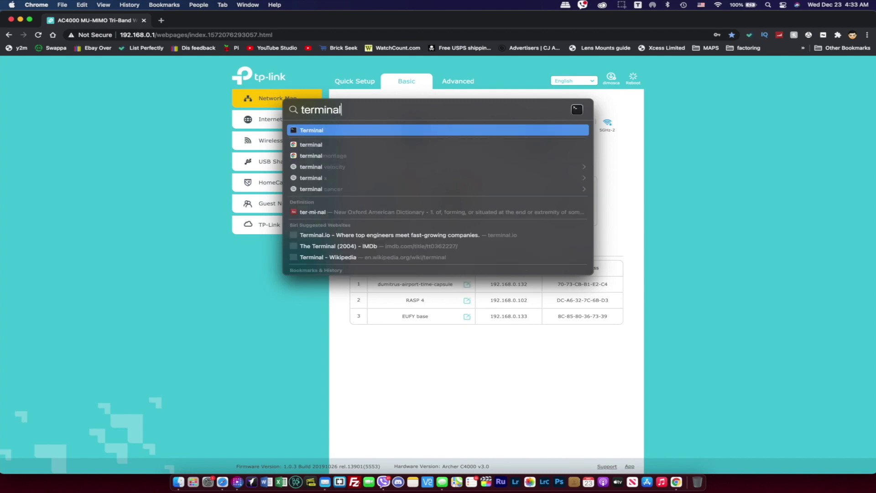
key("Return")
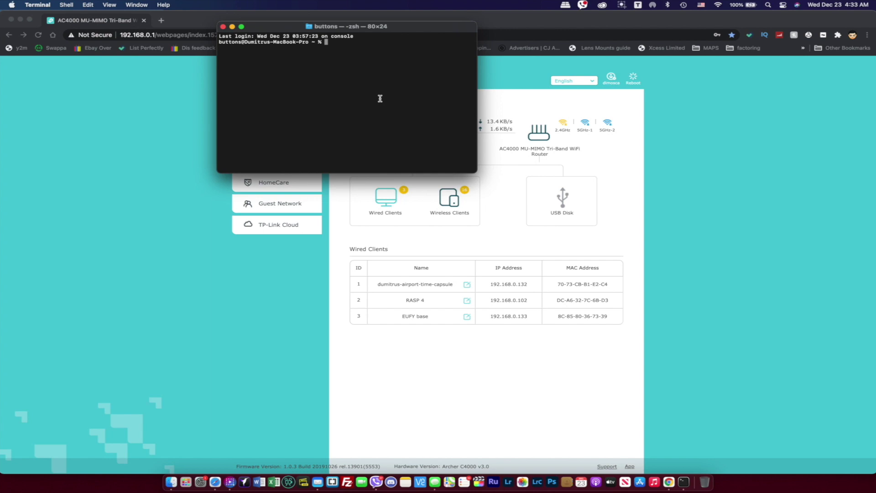
type("ssh pi@")
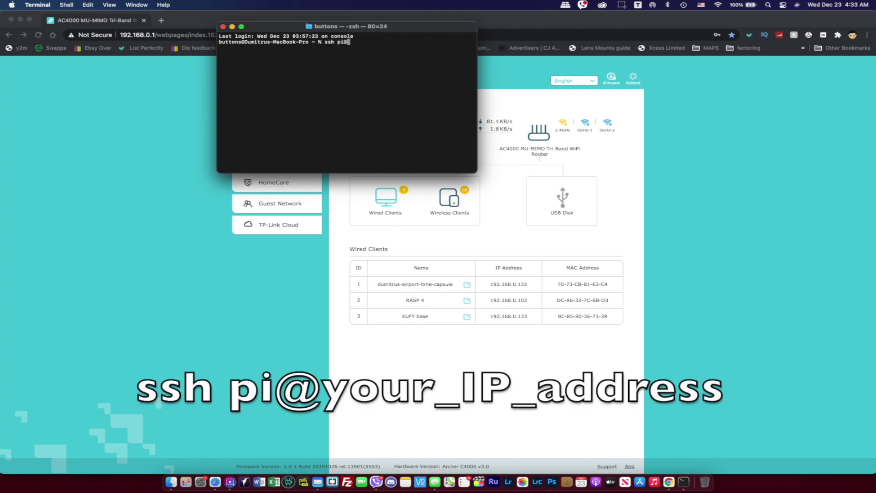
type("192.168.0.102")
key("Return")
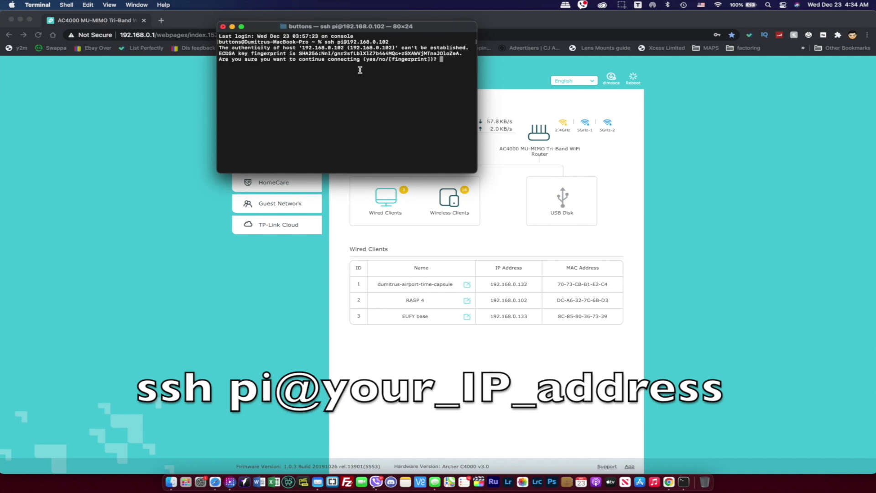
type("yes")
key("Return")
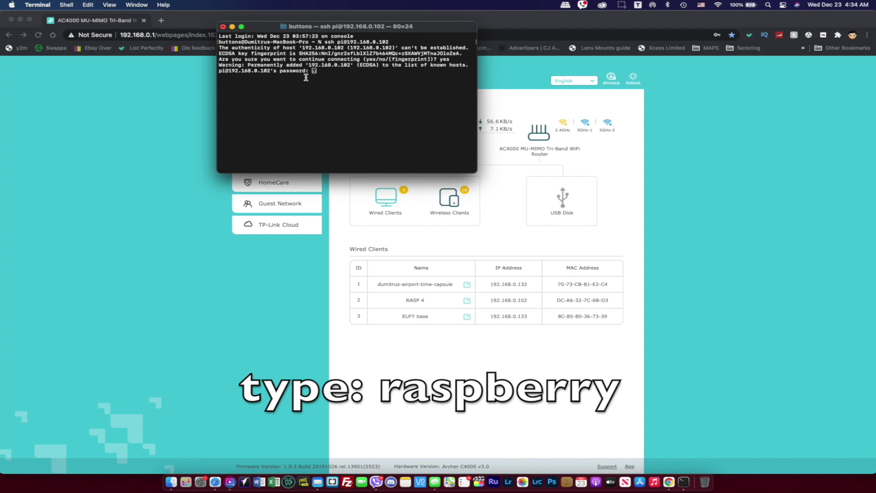
type("raspberry")
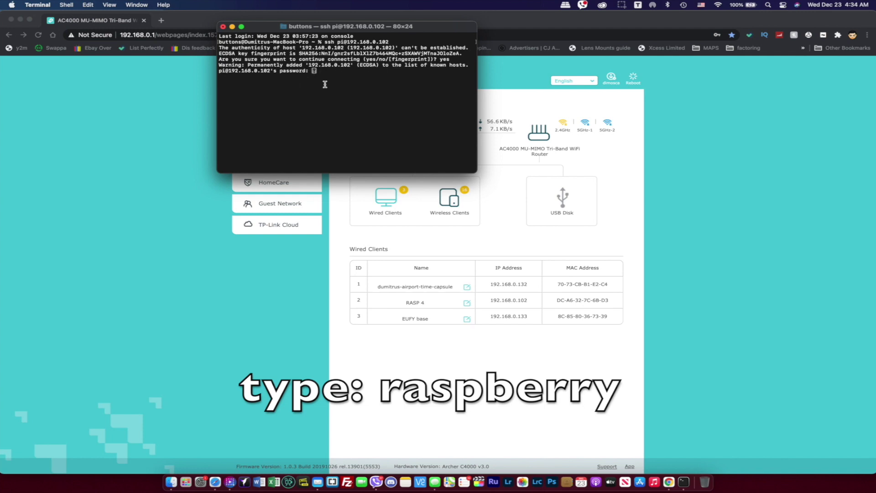
key("Return")
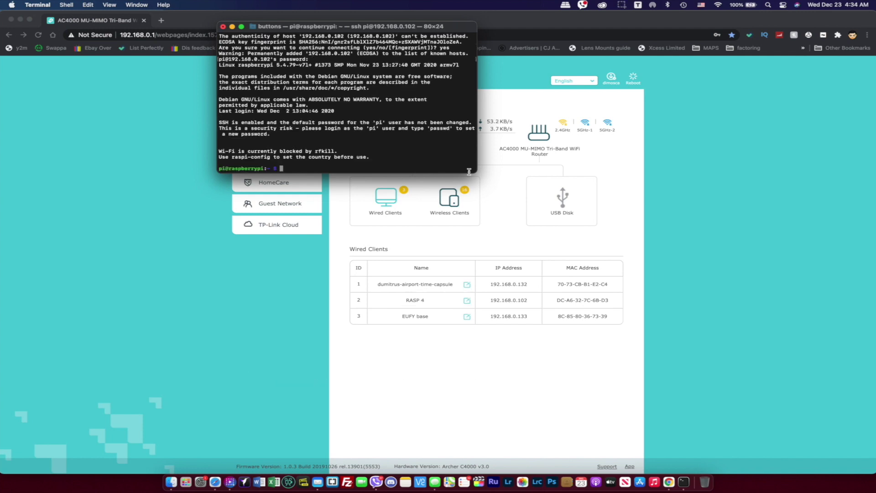
left_click_drag(476, 172, 623, 300)
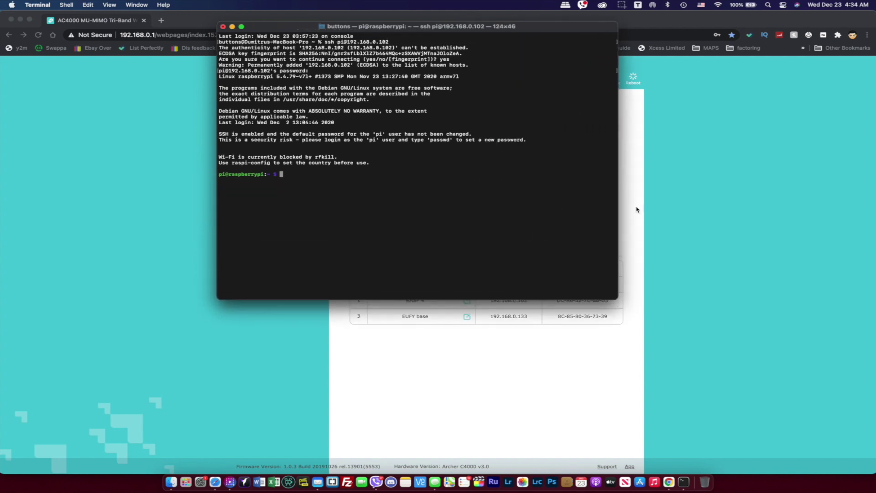
left_click(221, 175)
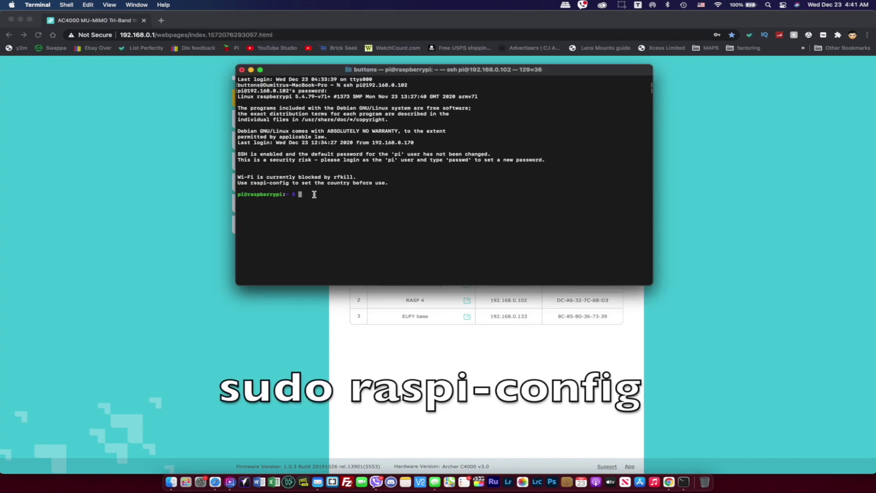
Run sudo raspi-config on the Pi.
type("sudo raspi-config")
key("Return")
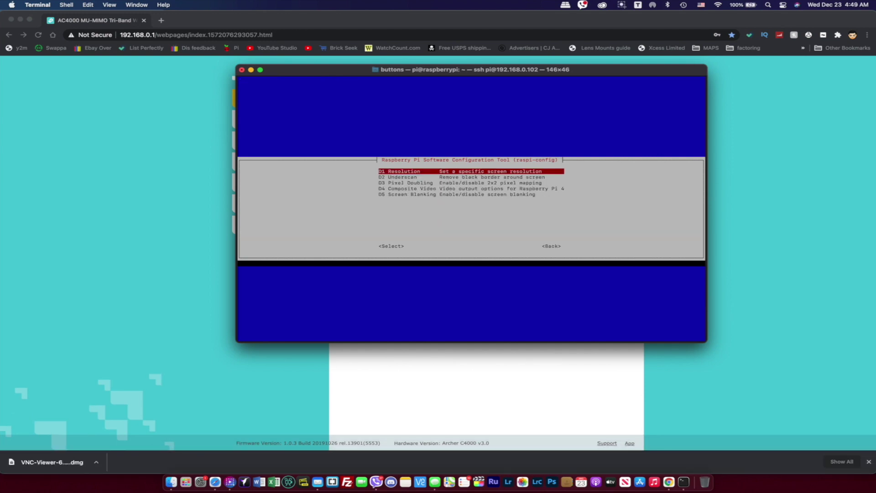
key("Return")
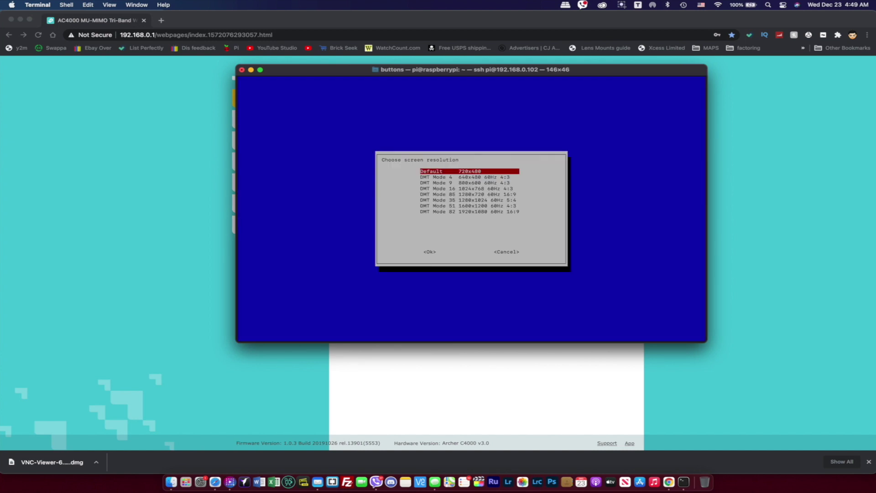
Choose the 1280x1024 display resolution in raspi-config, finish, and agree to reboot the Pi.
key("Down")
key("Down")
key("Down")
key("Down")
key("Down")
key("Down")
key("Down")
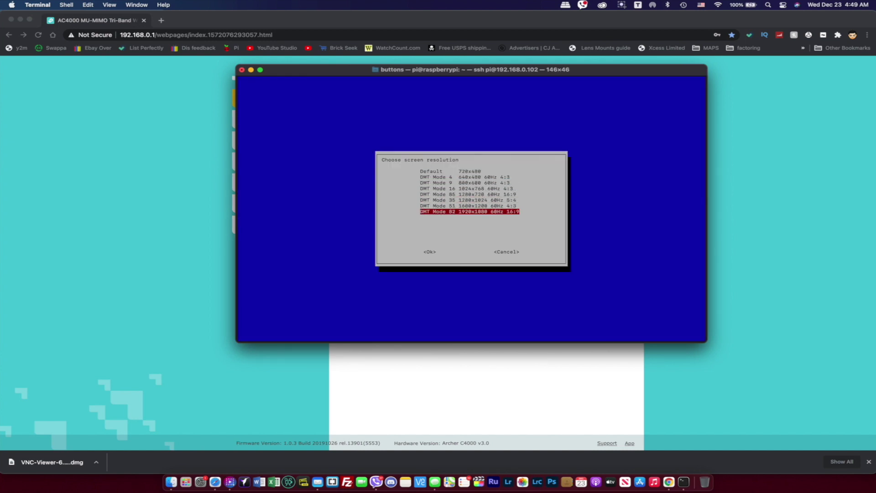
key("Up")
key("Up")
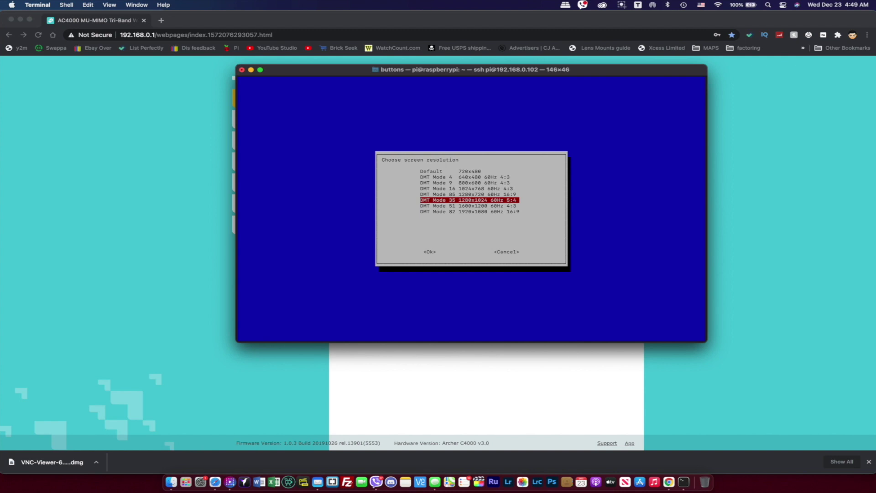
key("Return")
key("Return")
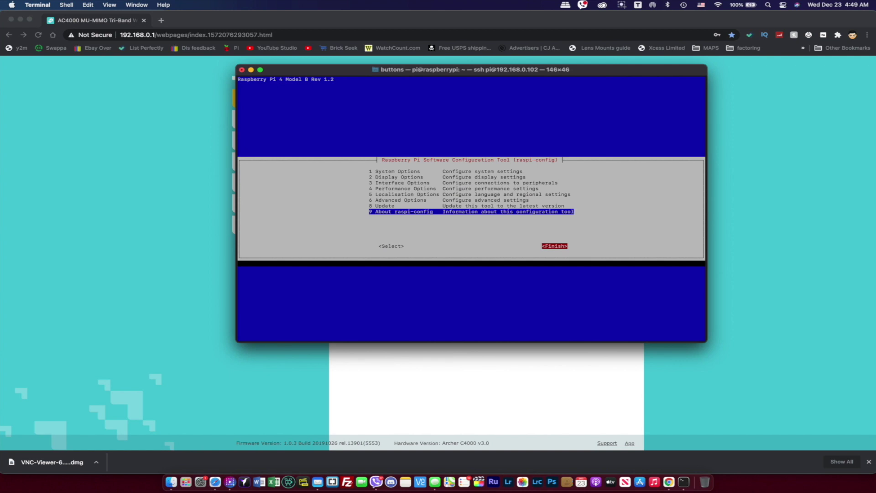
key("Return")
key("Tab")
key("Tab")
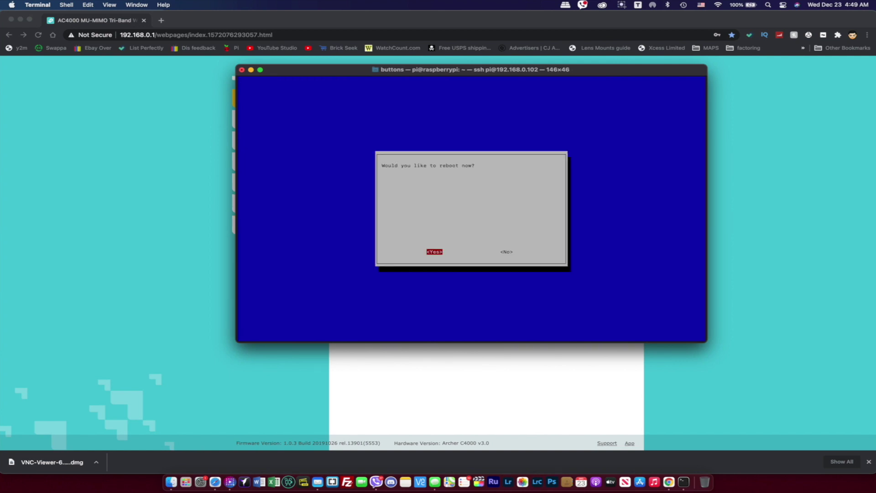
key("Return")
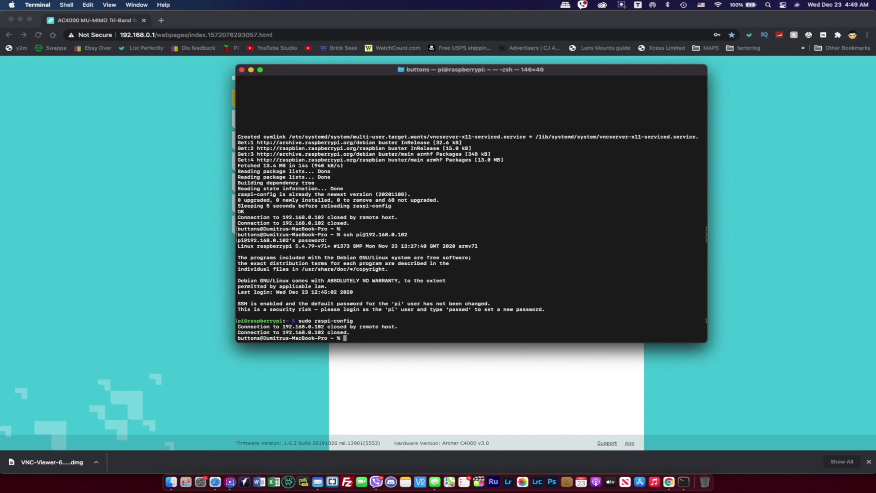
Google 'vnc for mac' in a new tab and open the VNC Viewer for macOS download page.
left_click(160, 21)
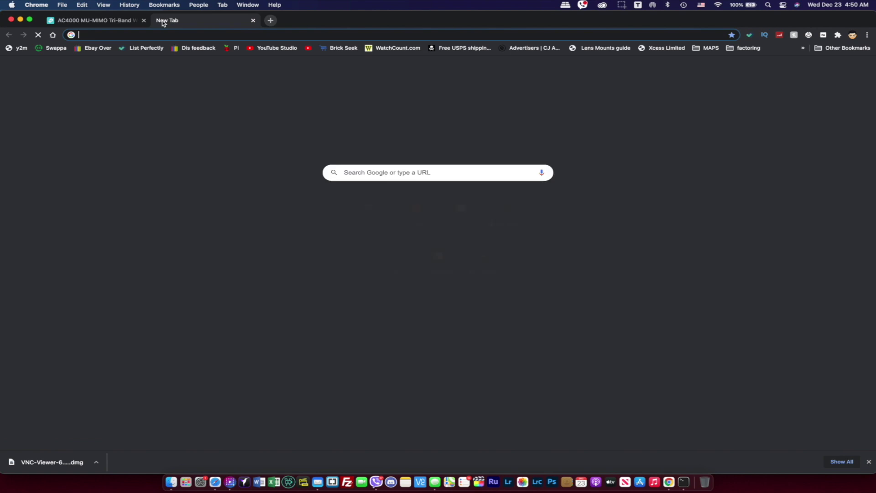
type("google.com")
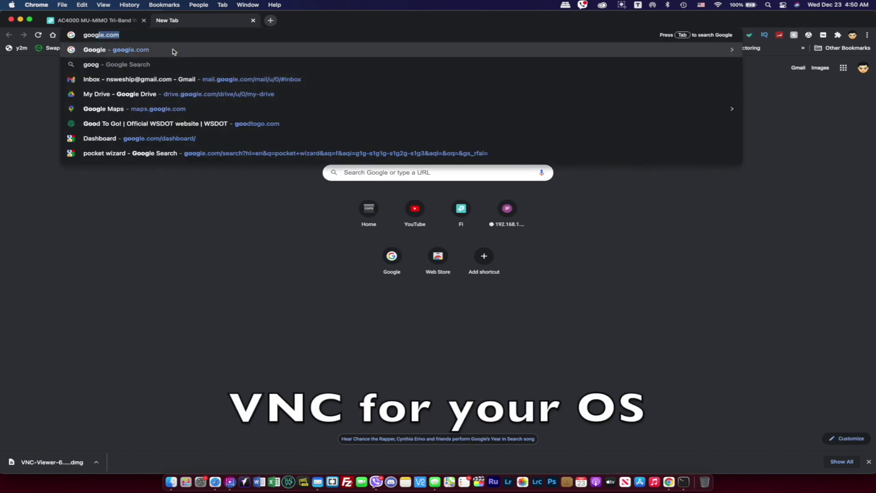
key("Return")
type("vnc")
key("Down")
key("Return")
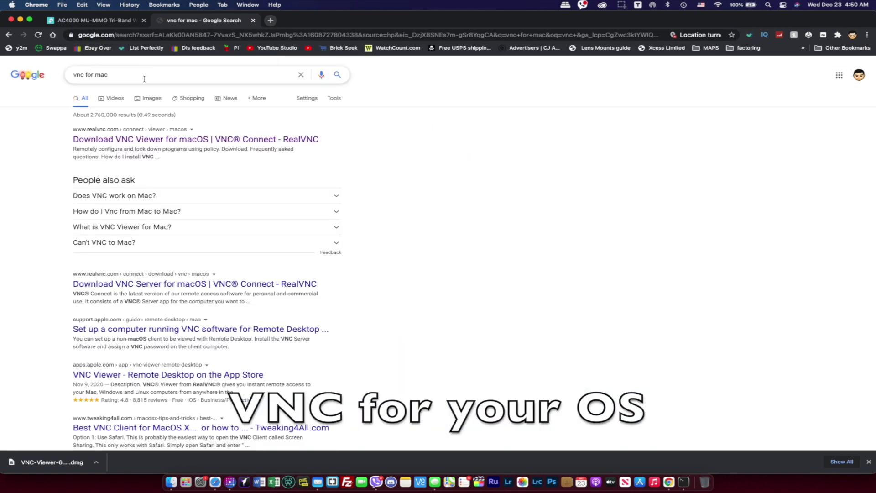
left_click(107, 140)
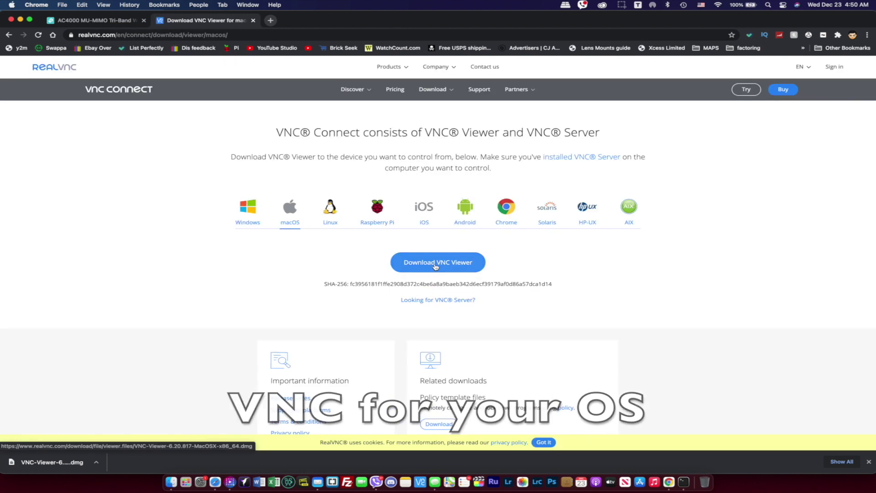
key("super+space")
type("vnc")
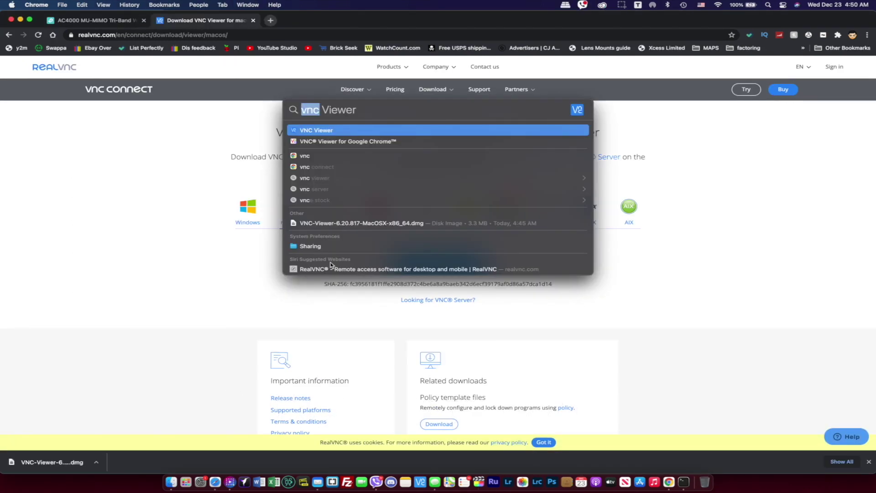
Launch VNC Viewer, connect to 192.168.0.102, and sign in as pi with the default password.
key("Return")
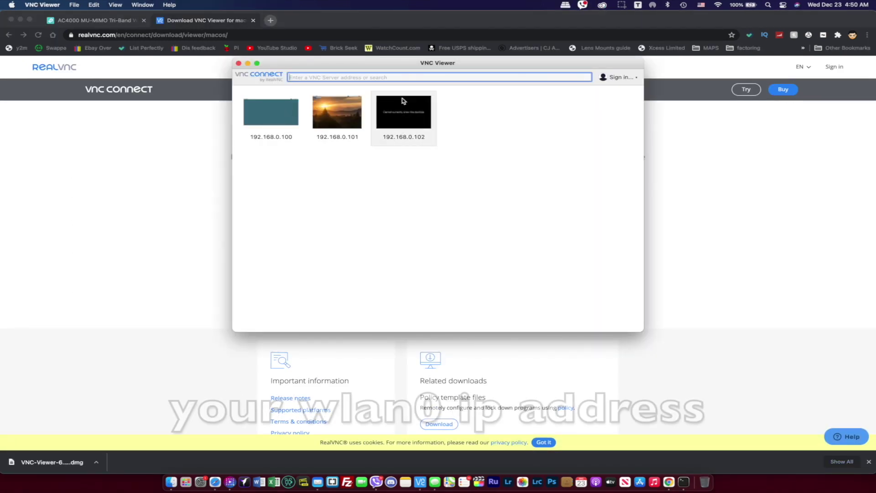
type("192.1")
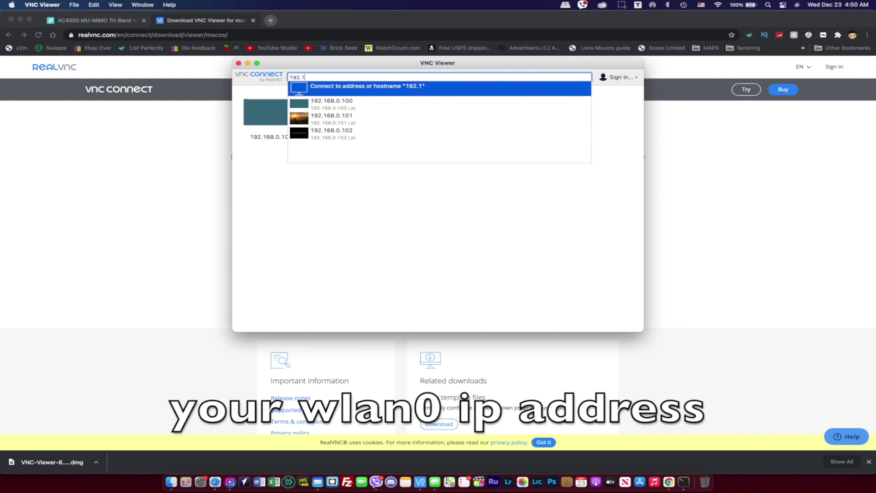
type("68.0.102")
key("Return")
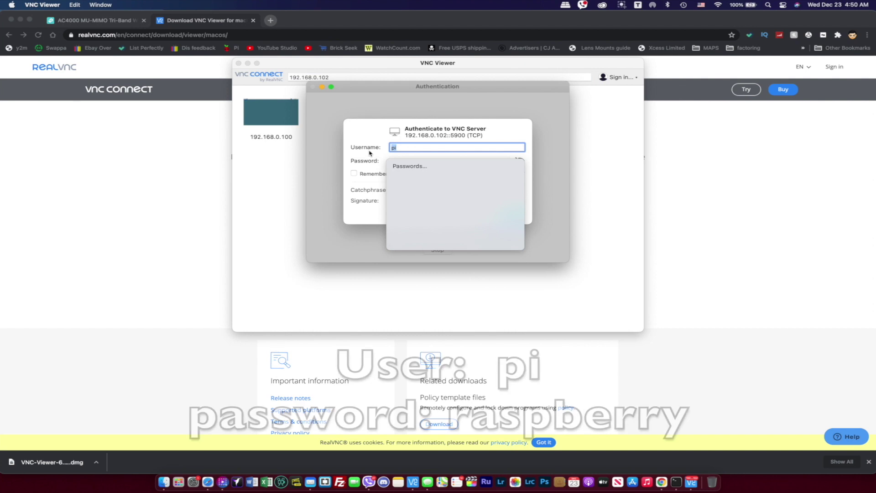
type("pi")
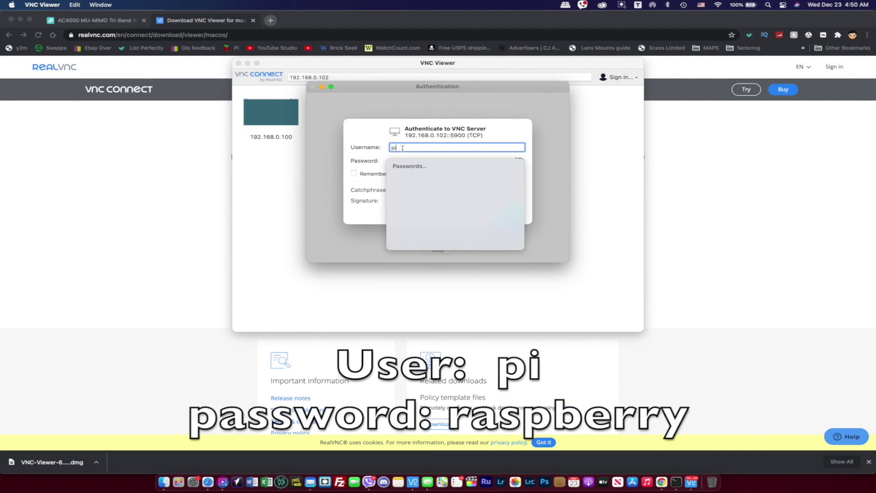
key("Tab")
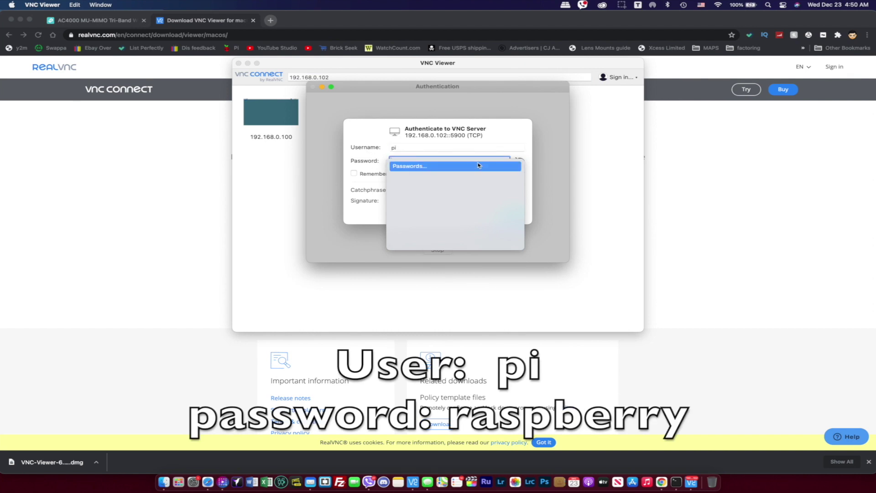
type("raspbe")
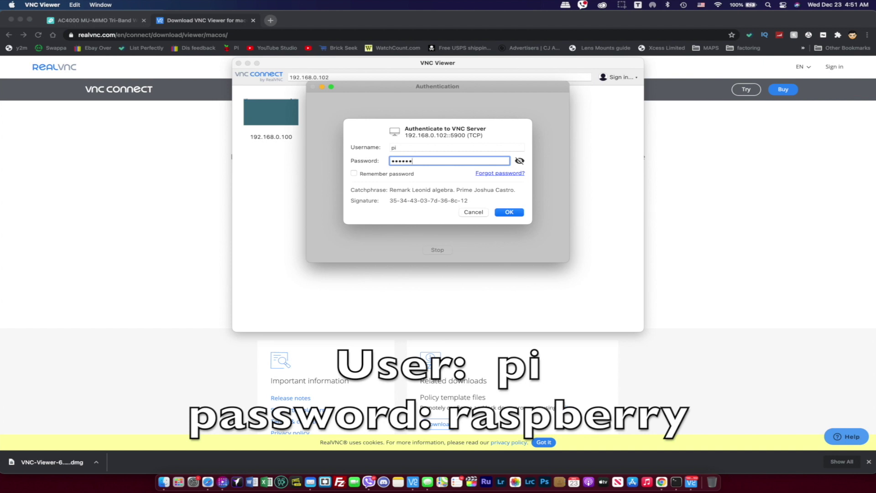
type("rry")
left_click(519, 161)
key("Return")
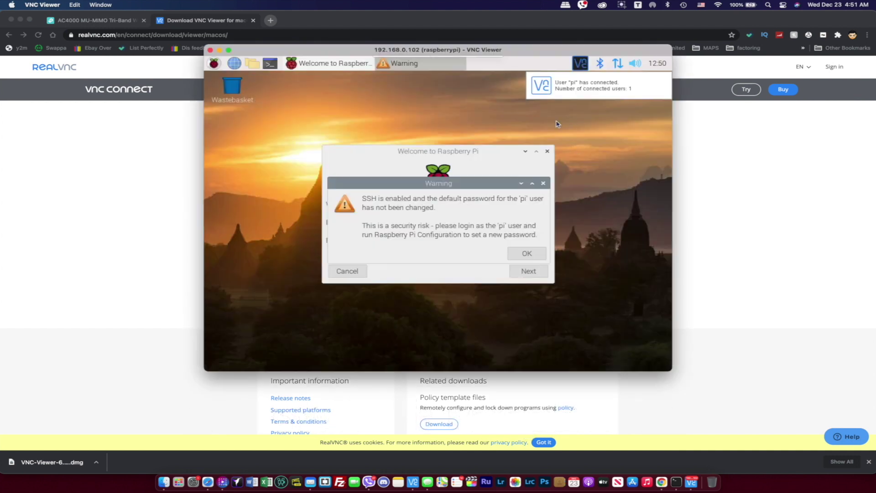
Dismiss the password warning, step through the welcome wizard unchanged, confirm updates, and defer the restart.
left_click(529, 254)
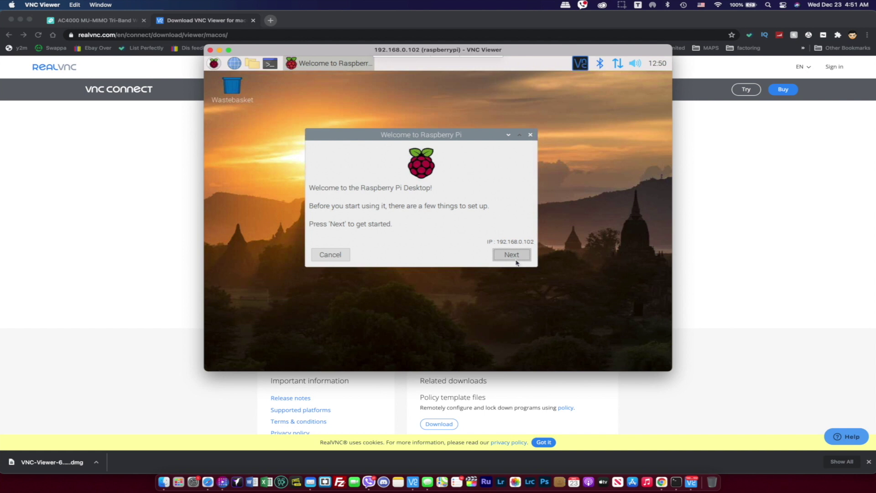
left_click(511, 255)
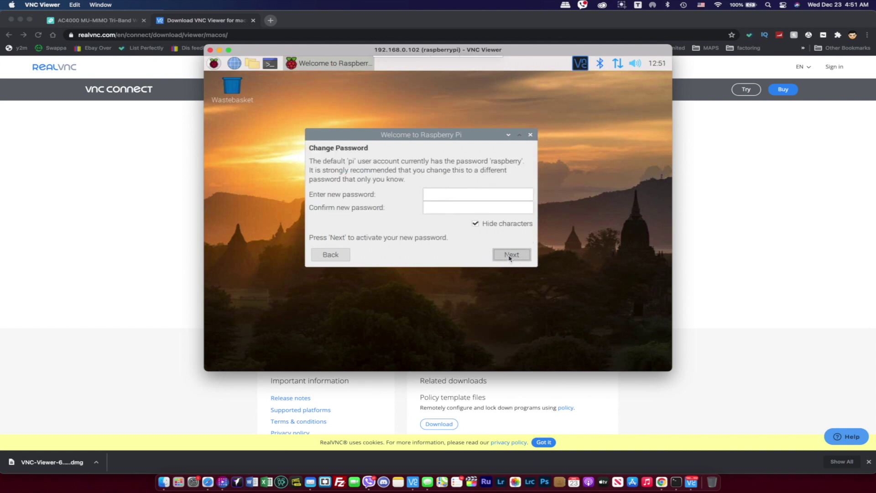
left_click(512, 253)
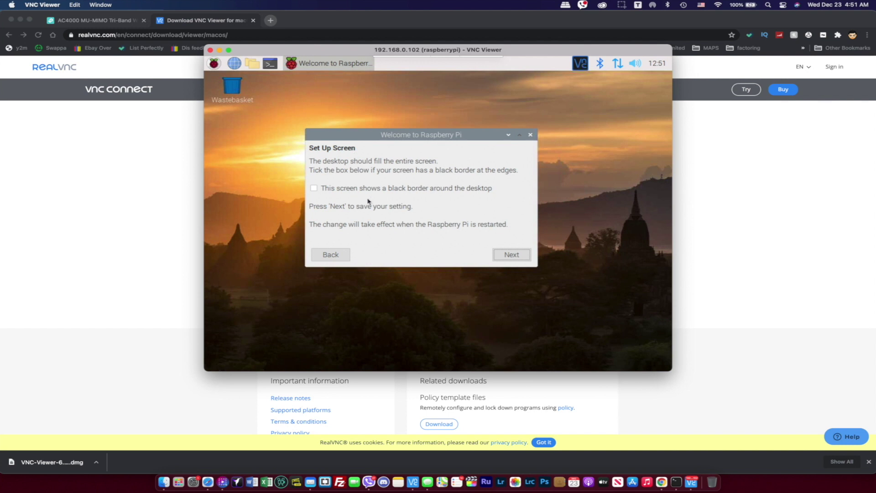
left_click(511, 254)
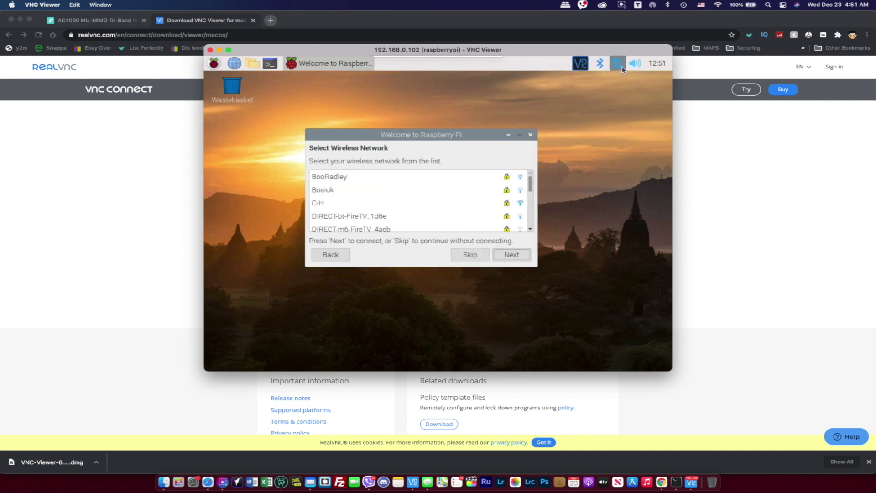
left_click(511, 255)
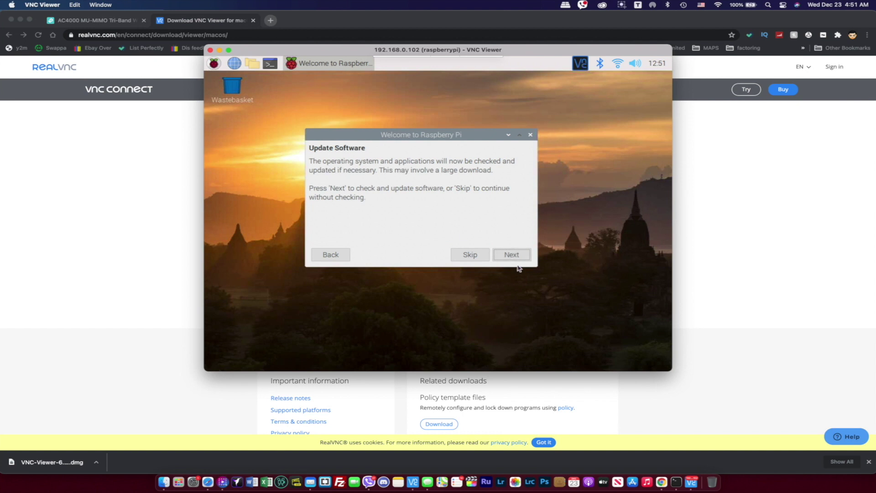
left_click(513, 256)
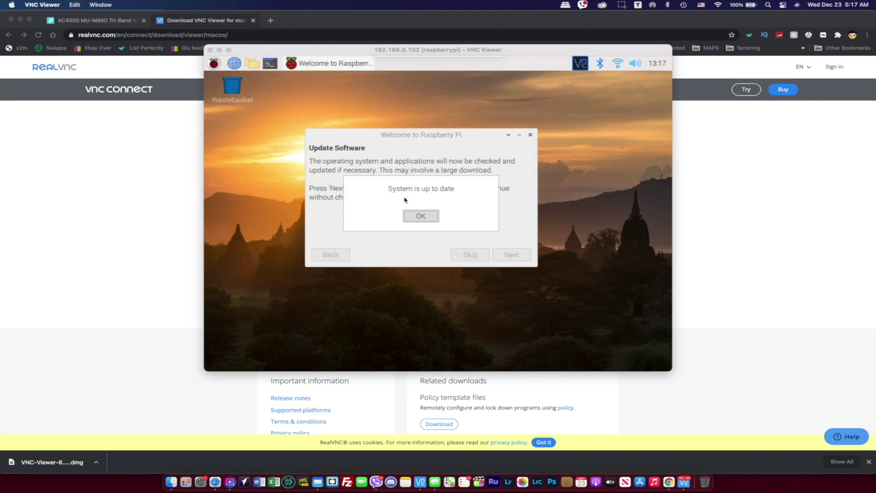
left_click(421, 216)
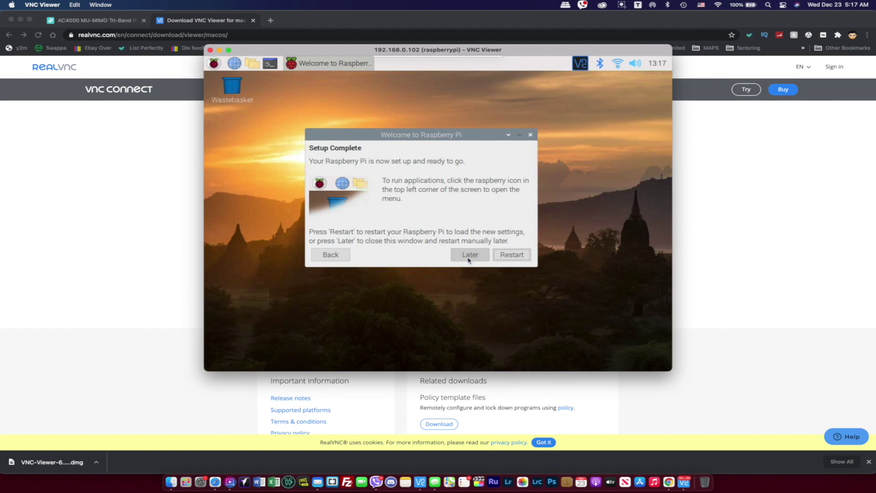
left_click(467, 254)
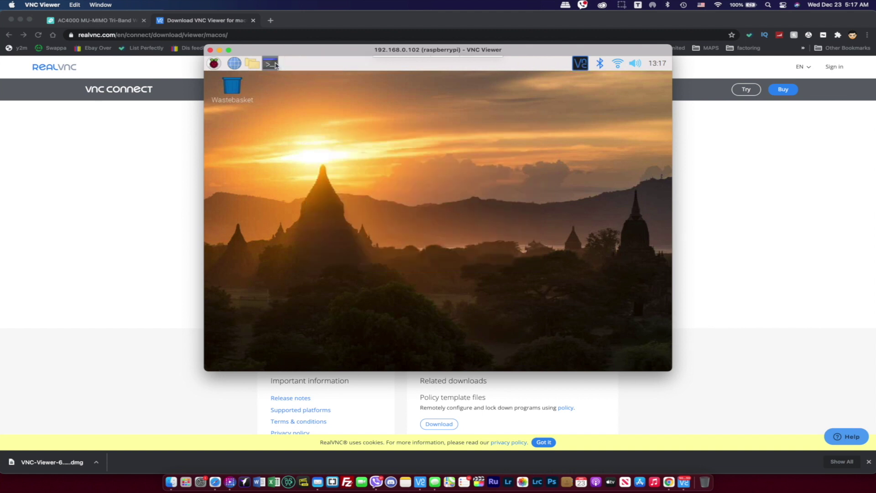
Open a terminal on the Pi, moving it up-left and shrinking it.
left_click(276, 65)
left_click_drag(376, 132, 303, 85)
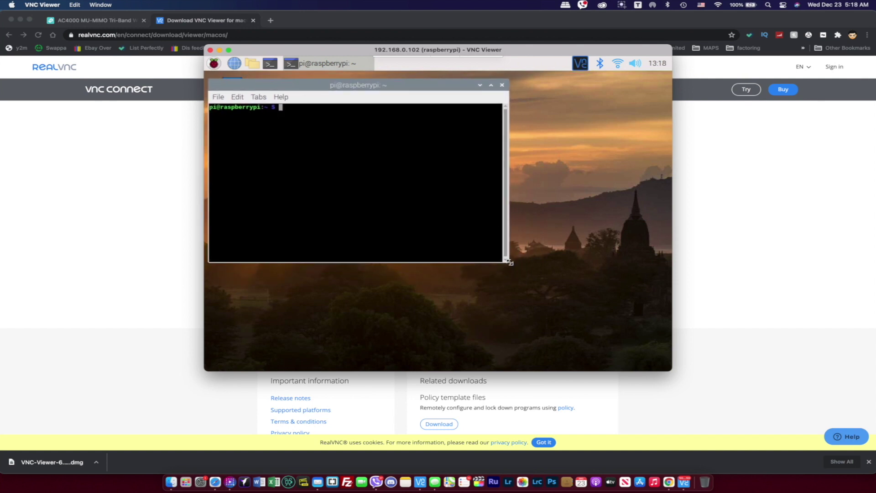
left_click_drag(509, 263, 429, 276)
Open a second terminal, arrange both side by side, and run sudo nano /etc/dhcpcd.conf on the left.
key("ctrl+alt+t")
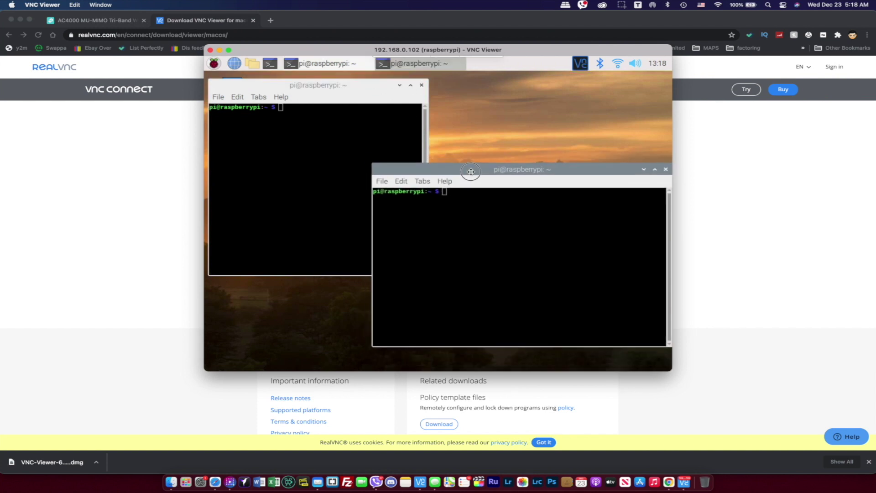
left_click_drag(372, 163, 432, 147)
left_click_drag(430, 347, 427, 356)
left_click_drag(358, 82, 358, 150)
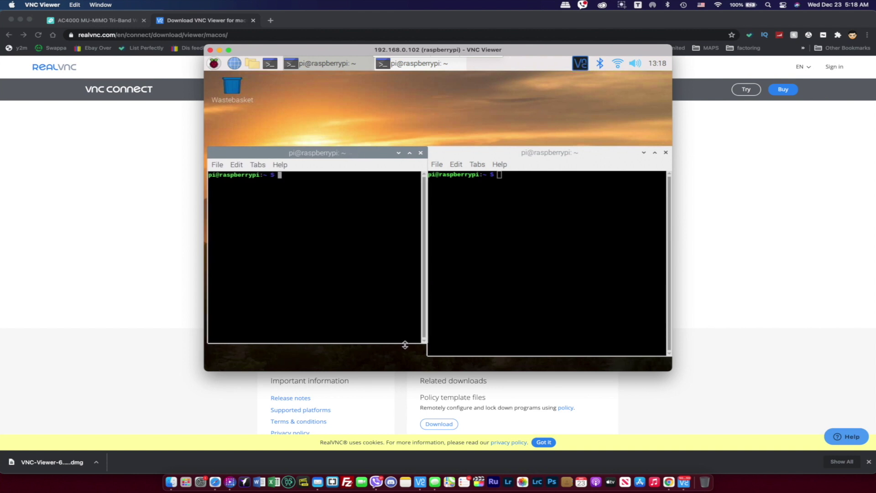
left_click_drag(405, 343, 404, 350)
type("sudo nano /etc/dhcpcd.conf")
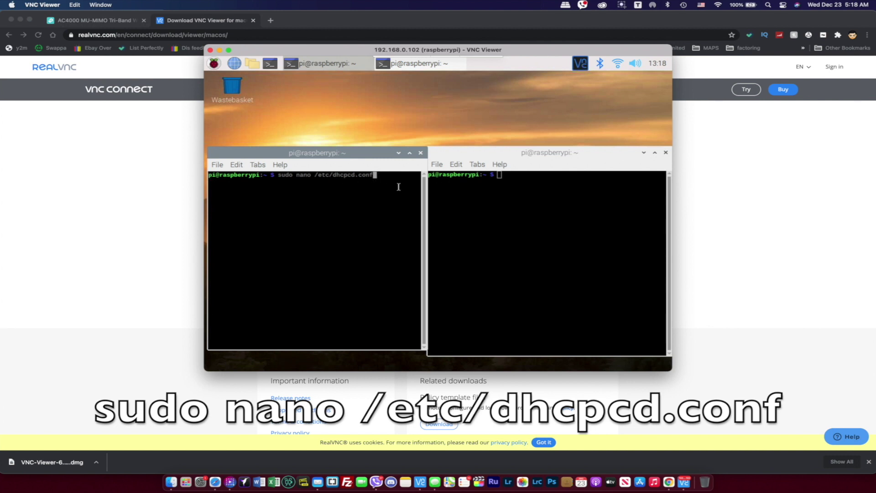
key("Return")
Run ifconfig in the right terminal and highlight eth0's address 192.168.0.102.
left_click(491, 190)
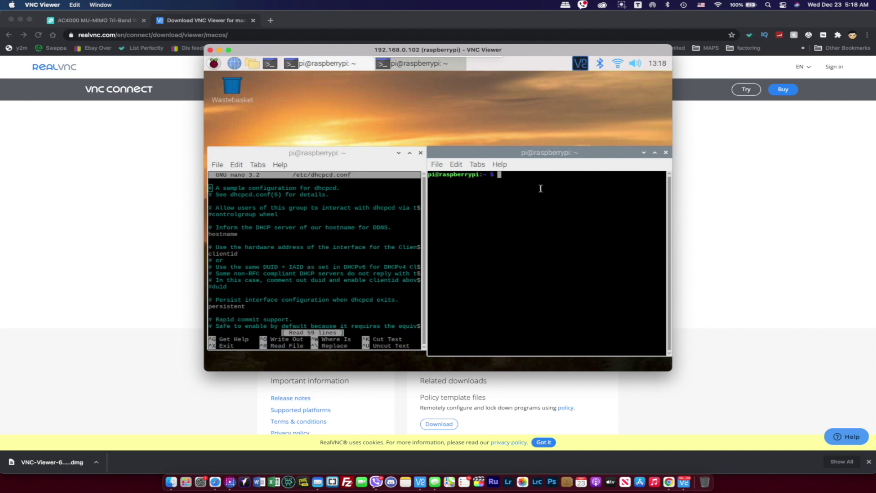
type("ipconfig")
key("Return")
type("ifc")
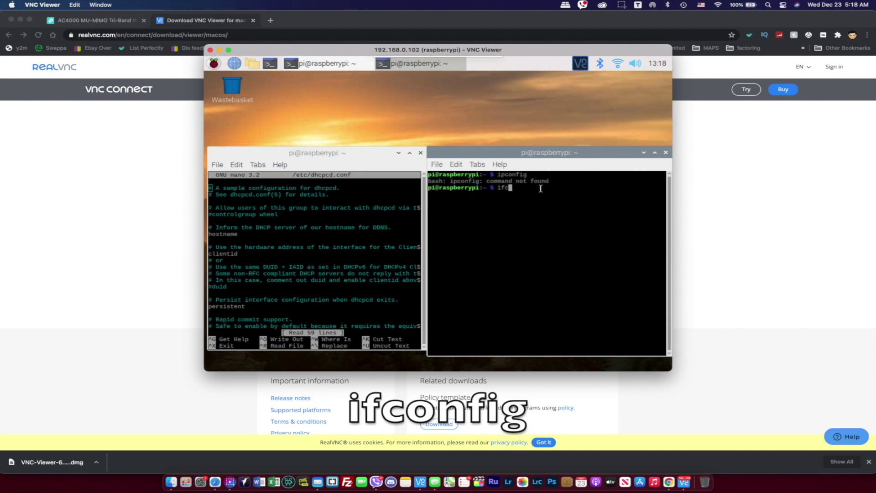
type("onfig")
key("Return")
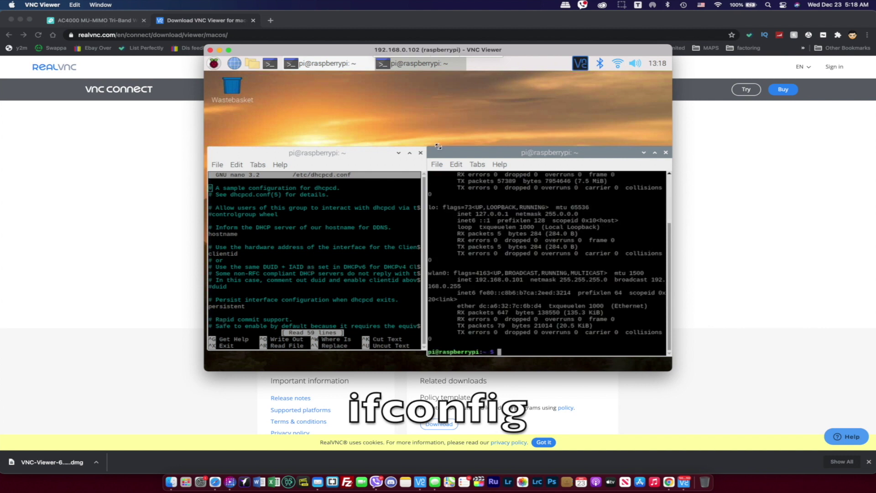
left_click_drag(437, 146, 439, 109)
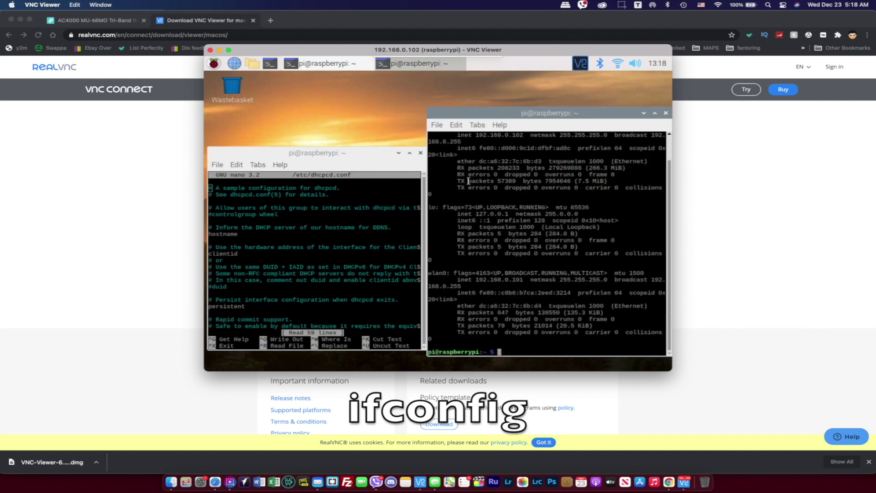
scroll(467, 181, "up", 2)
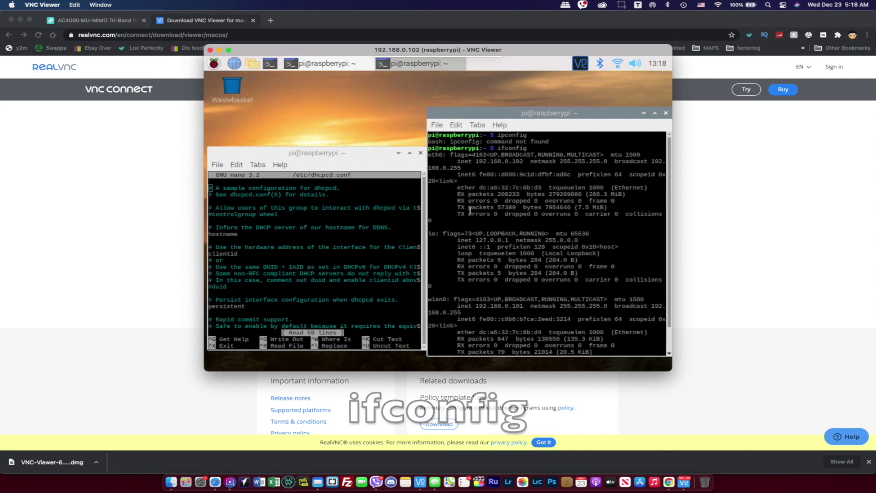
left_click_drag(429, 156, 523, 161)
Make the nano terminal taller and scroll down toward the static IP example.
left_click_drag(279, 147, 282, 114)
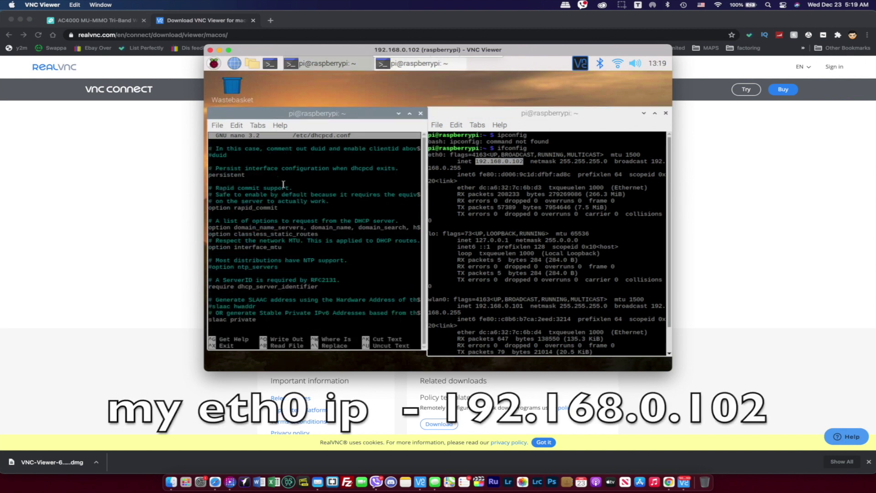
scroll(283, 184, "down", 10)
key("Up")
key("Up")
key("Up")
key("Up")
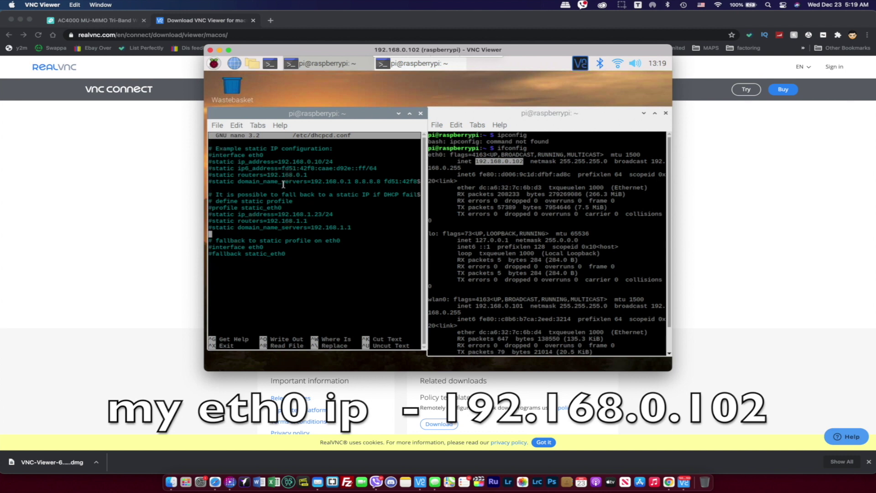
Uncomment interface eth0 and static ip_address, changing the address to 192.168.0.102.
key("Up")
key("Up")
key("Up")
key("Up")
key("Up")
key("Up")
key("Up")
key("Up")
key("Up")
key("Up")
key("Up")
key("Up")
key("Up")
key("Up")
key("Up")
key("Down")
key("Down")
key("Down")
key("Down")
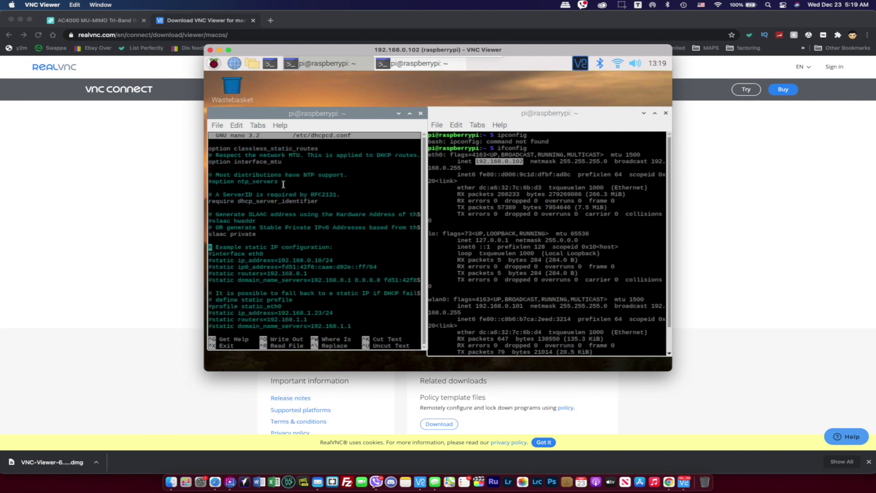
key("Up")
key("Right")
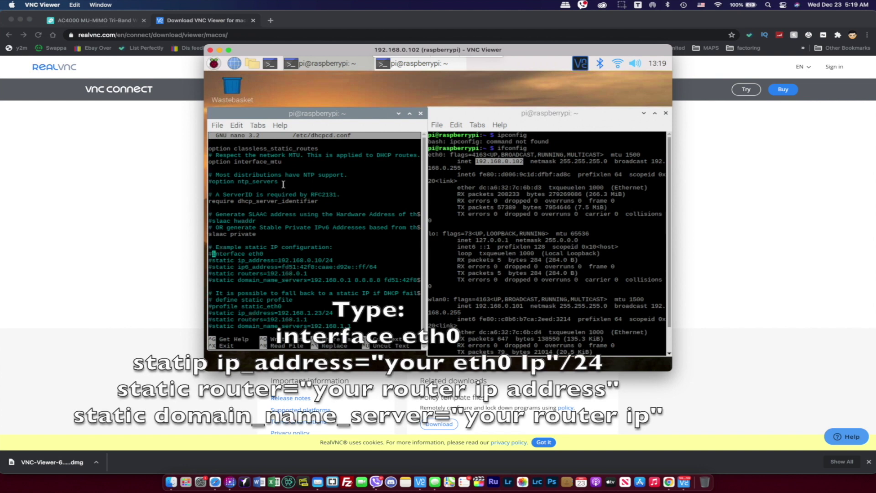
key("BackSpace")
key("Down")
key("Right")
key("BackSpace")
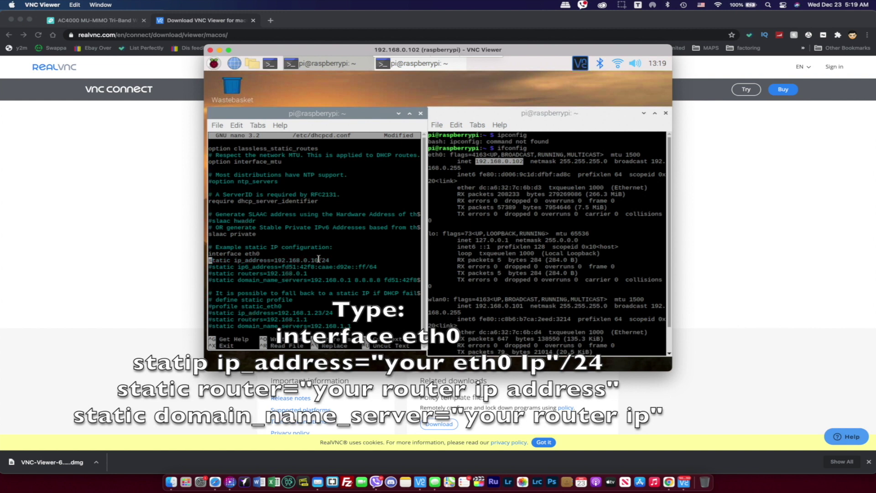
key("Right")
key("BackSpace")
key("Right")
key("Right")
key("Right")
key("Right")
key("Right")
key("Right")
key("Right")
key("Right")
key("Right")
key("Right")
key("Right")
key("Right")
key("Right")
key("Right")
key("Right")
key("Right")
key("Right")
key("Right")
key("Right")
key("Right")
key("Right")
key("Right")
key("Right")
key("Right")
key("Right")
key("Right")
key("Right")
key("Right")
key("Right")
key("Right")
type("2")
Uncomment the static routers line for 192.168.0.1.
key("Down")
key("Left")
key("Left")
key("Left")
key("Left")
key("Left")
key("Left")
key("Left")
key("Left")
key("Left")
key("Left")
key("Left")
key("Left")
key("Left")
key("Left")
key("Left")
key("Left")
key("Left")
key("Left")
key("Left")
key("Left")
key("Down")
key("Left")
key("Left")
key("Left")
key("Left")
key("Left")
key("Left")
key("Left")
key("Left")
key("Left")
key("Left")
key("BackSpace")
left_click_drag(264, 273, 306, 273)
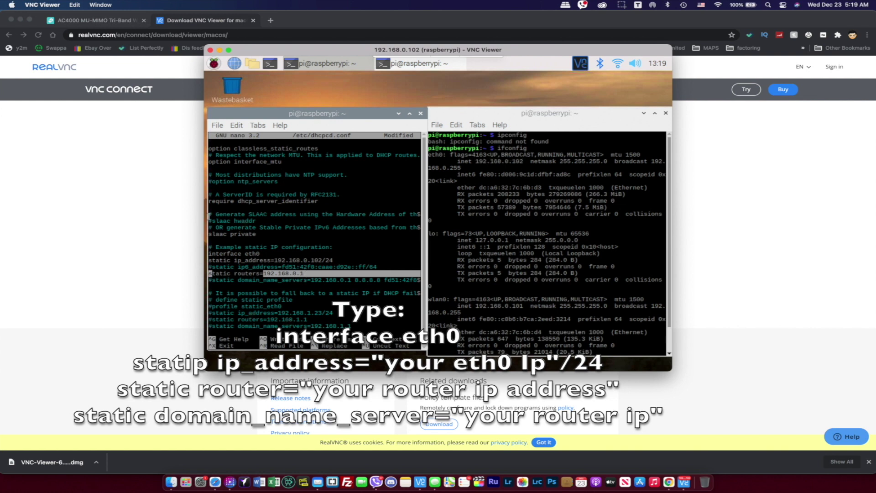
left_click(183, 210)
Check the router address 192.168.0.1 in the AC4000 admin tab, then return to VNC Viewer.
left_click(115, 21)
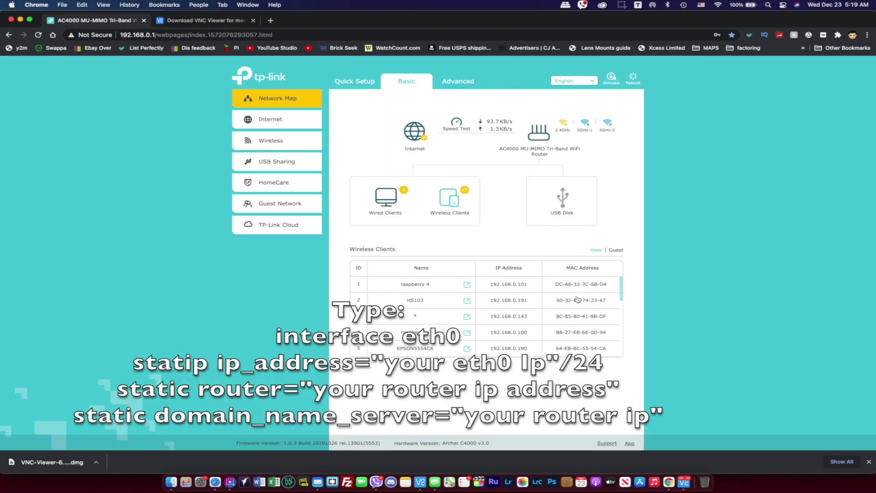
left_click_drag(120, 34, 156, 34)
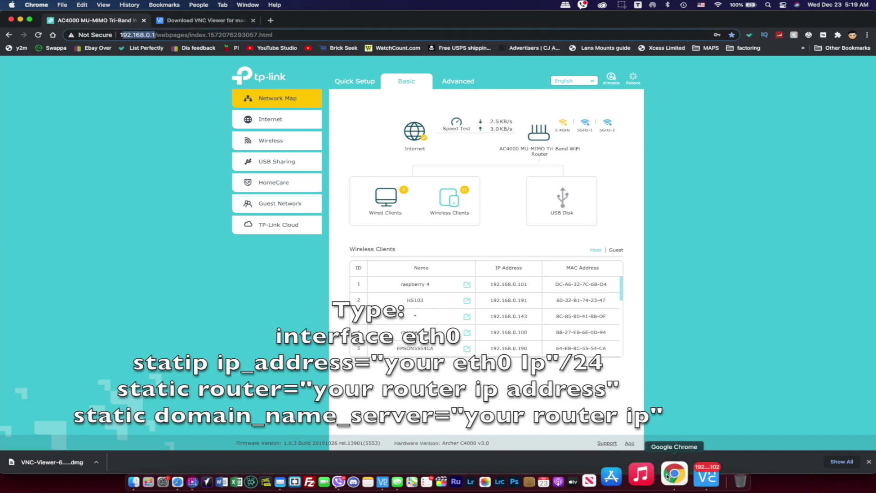
left_click(706, 477)
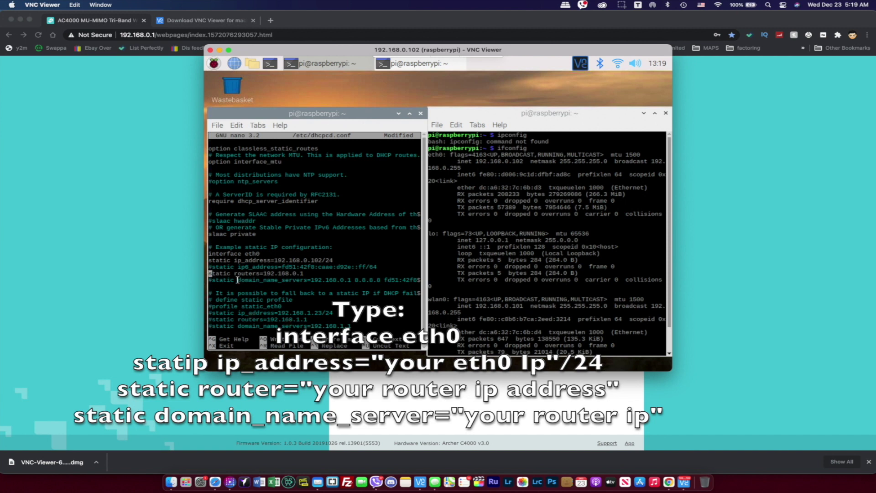
Uncomment eth0's domain_name_servers, cut the extra DNS servers, and split it from the routers line.
key("Down")
key("Right")
key("BackSpace")
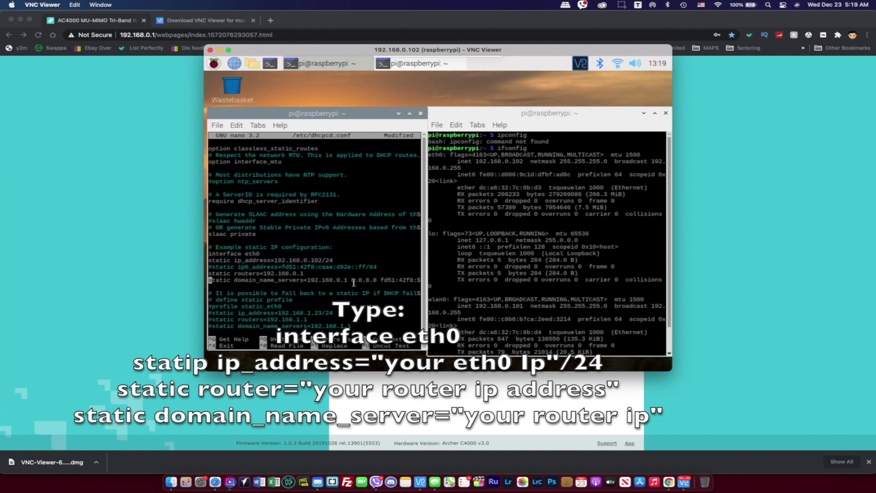
left_click_drag(352, 279, 434, 281)
key("BackSpace")
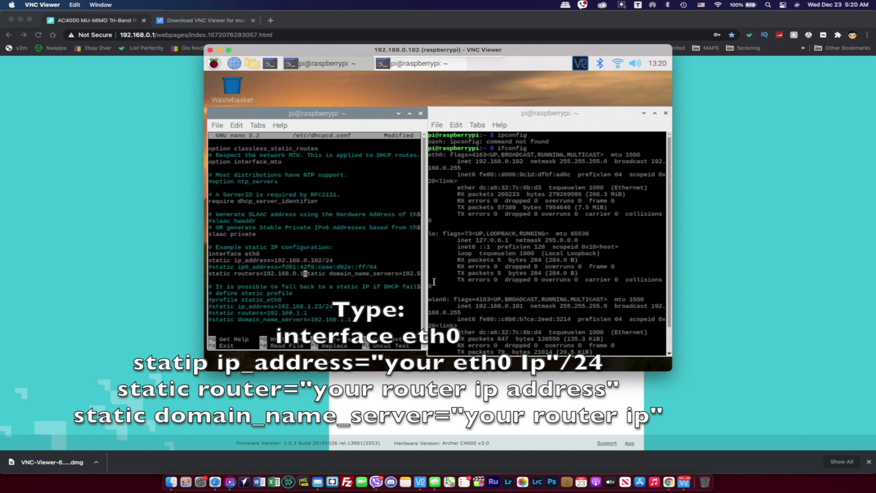
key("Return")
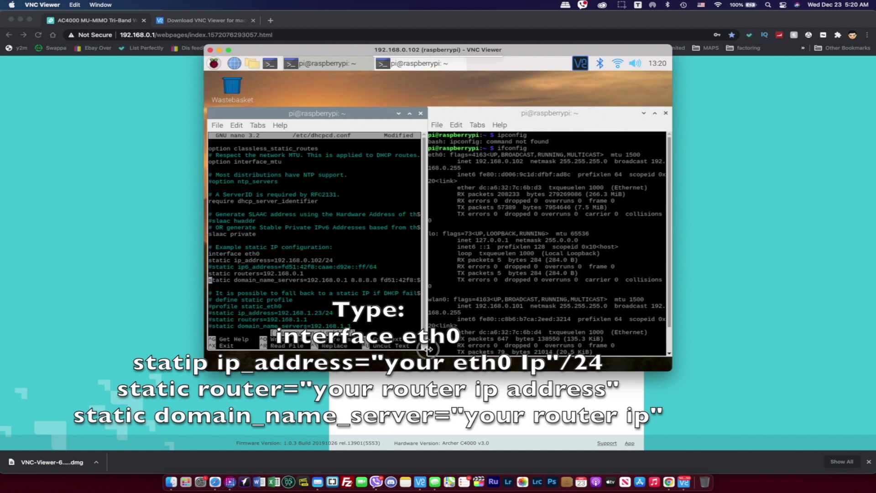
Widen the editor and delete the trailing IPv6 nameserver so only 192.168.0.1 remains.
left_click_drag(424, 347, 500, 347)
key("Right")
key("Right")
key("Right")
key("Right")
key("Right")
key("Right")
key("Right")
key("Right")
key("Right")
key("Right")
key("Right")
key("Right")
key("Right")
key("Right")
key("Right")
key("Right")
key("Right")
key("Right")
key("Right")
key("Right")
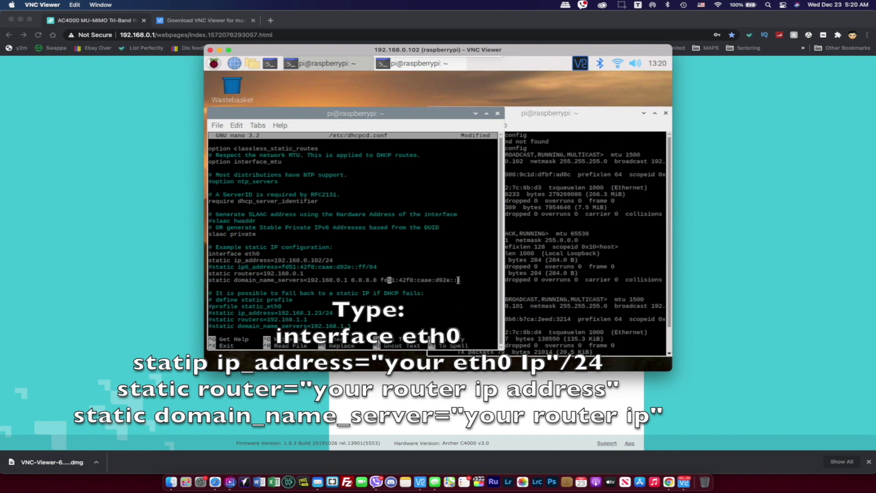
key("Right")
key("Right")
key("Right")
key("Right")
key("Right")
key("Right")
key("Right")
key("BackSpace")
key("BackSpace")
key("BackSpace")
key("BackSpace")
key("BackSpace")
key("BackSpace")
key("BackSpace")
key("BackSpace")
key("BackSpace")
key("BackSpace")
key("BackSpace")
key("BackSpace")
key("BackSpace")
key("BackSpace")
key("BackSpace")
key("BackSpace")
key("BackSpace")
key("BackSpace")
key("BackSpace")
key("BackSpace")
key("BackSpace")
key("BackSpace")
key("BackSpace")
key("BackSpace")
key("BackSpace")
key("BackSpace")
key("BackSpace")
key("BackSpace")
key("BackSpace")
Add blank lines below the eth0 block and type 'interface wlan0'.
key("Down")
key("Return")
key("Return")
scroll(330, 177, "down", 5)
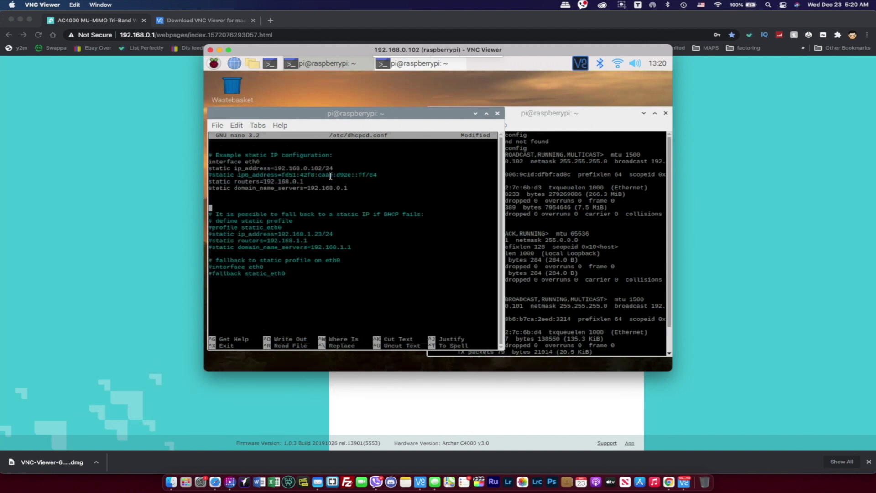
type("interda")
key("BackSpace")
type("face wlan0")
Look up wlan0's address 192.168.0.101 in the ifconfig output terminal.
left_click(542, 244)
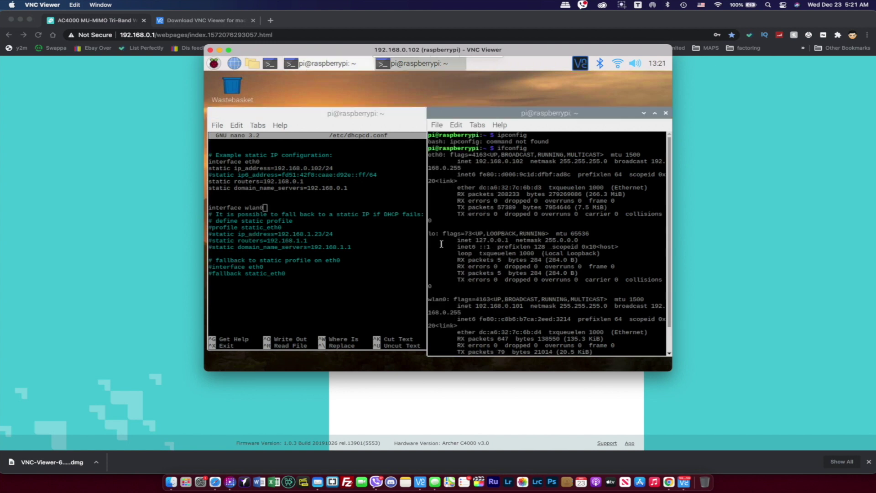
scroll(449, 276, "down", 2)
left_click(430, 274)
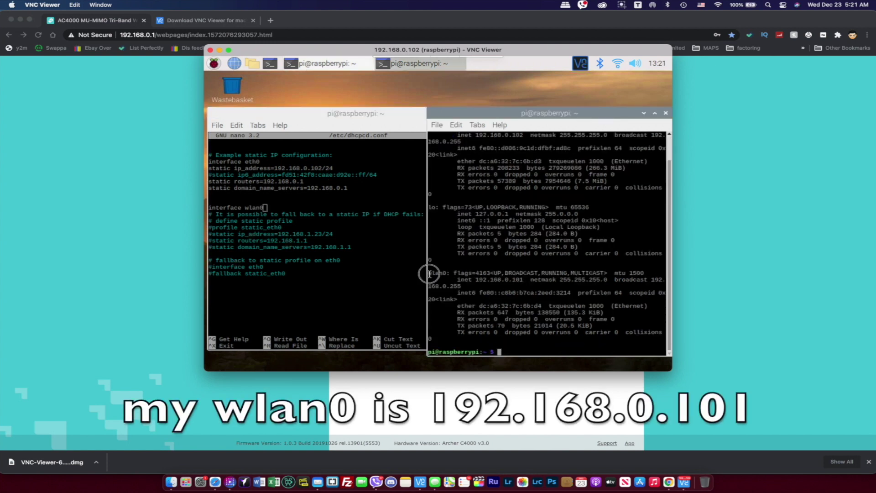
left_click_drag(429, 274, 447, 273)
left_click_drag(476, 280, 523, 281)
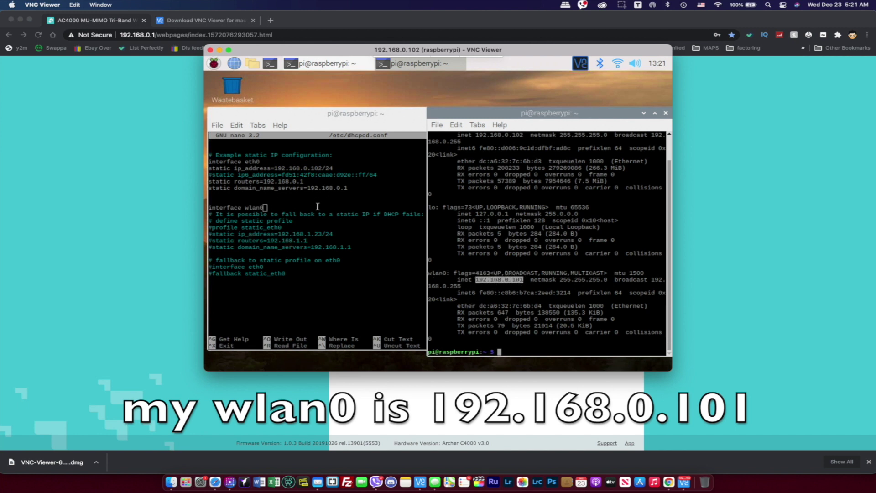
key("Return")
Under interface wlan0, add static ip_address=192.168.0.101/24 and static router=192.168.0.1.
left_click(209, 171)
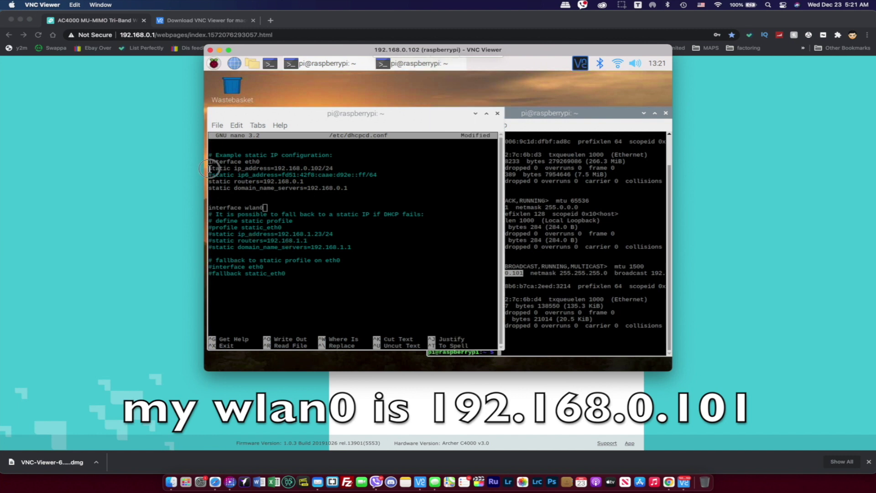
key("Return")
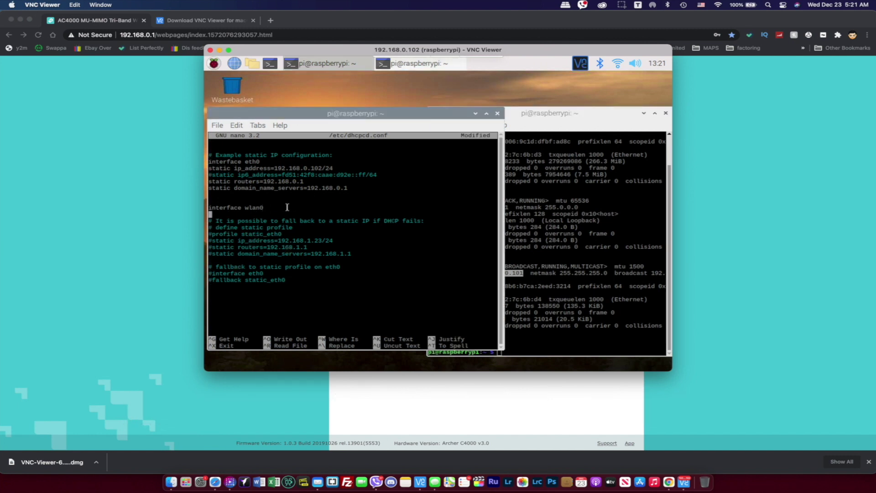
type("static ip_")
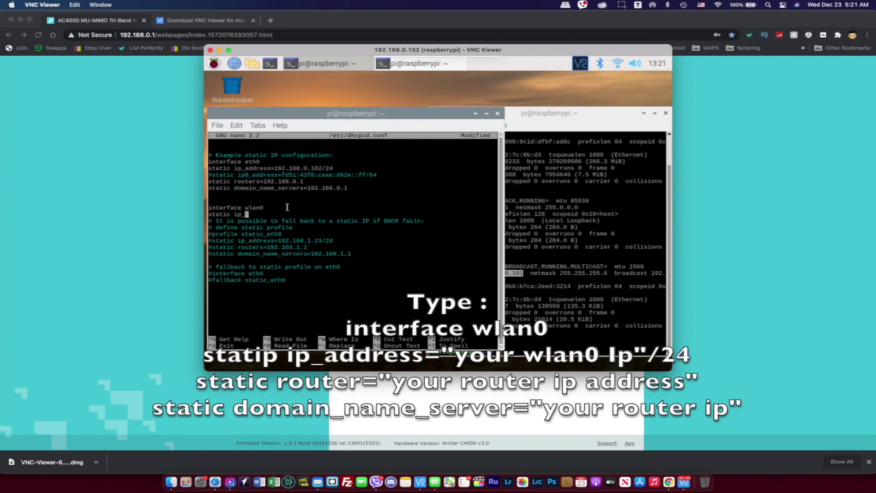
type("address=192.168.0.101/24")
key("Return")
type("stati")
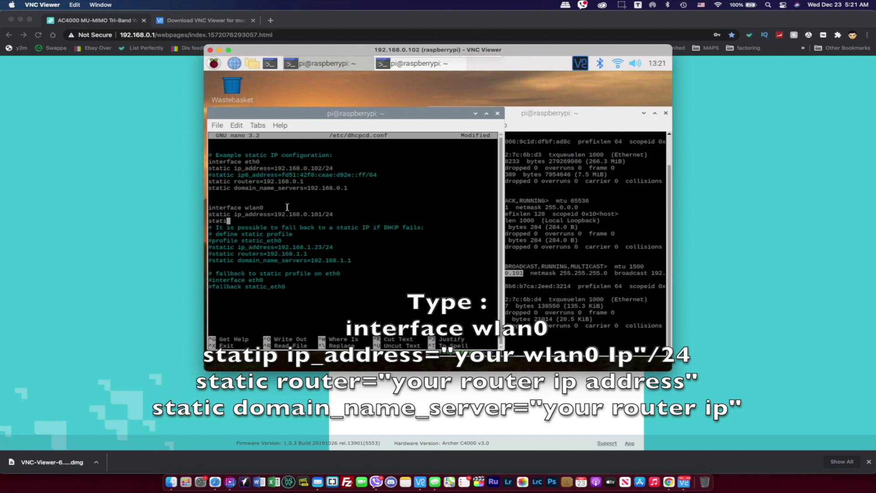
type("c router-")
key("BackSpace")
type("=192.168.0.1")
Add the static domain name server line set to 192.168.0.1 and exit nano with Ctrl+X.
key("Return")
type("sta")
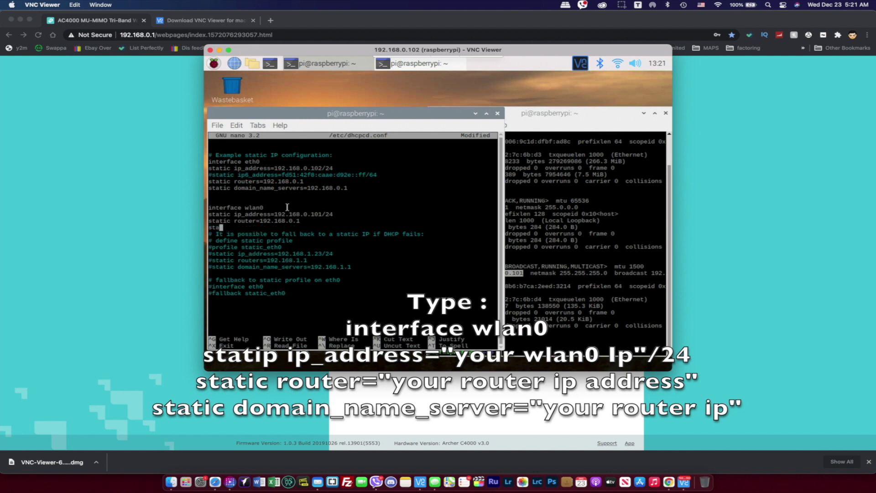
type("tic domani_name_server=192.168")
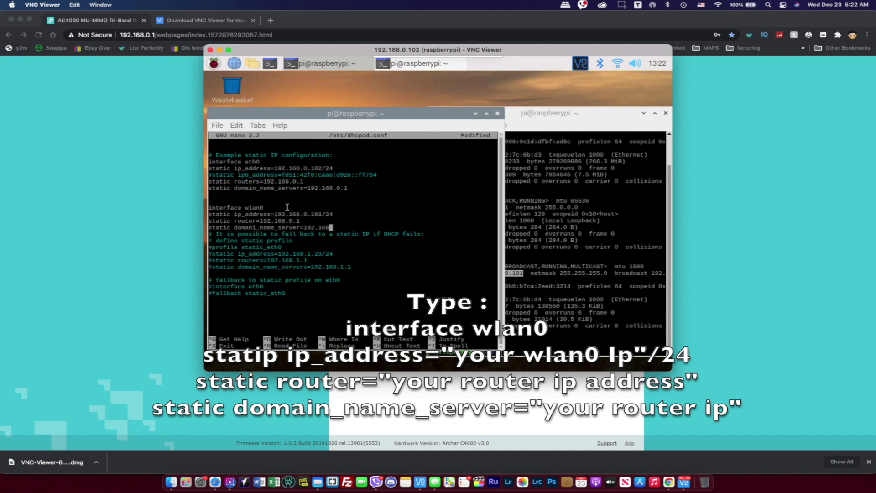
type(".0.1")
key("Return")
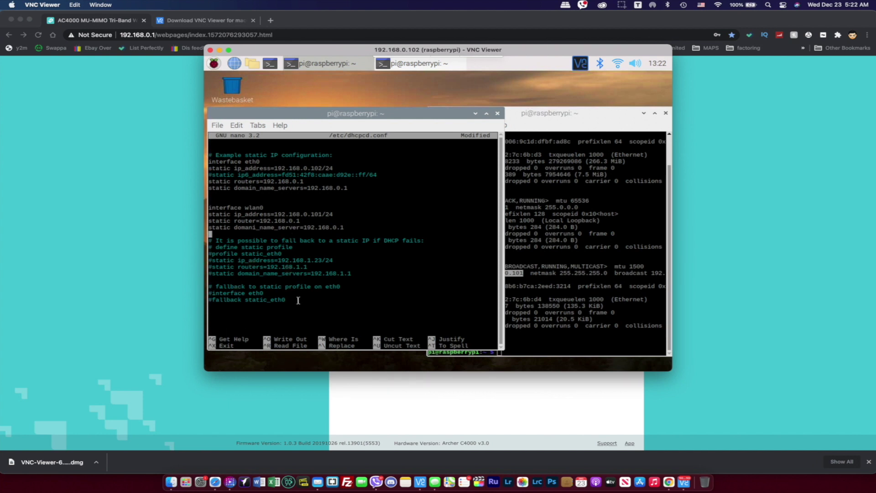
key("ctrl+x")
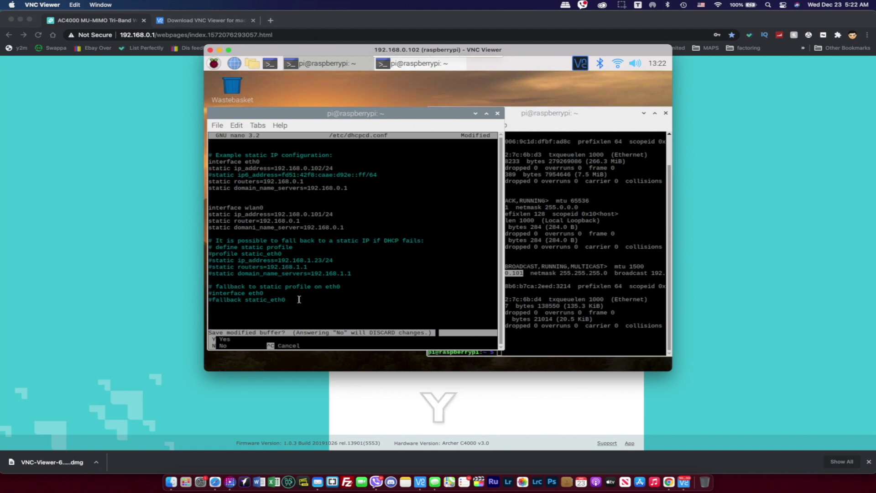
Save dhcpcd.conf, reboot the Pi via Shutdown > Reboot, and dismiss the default-password warning.
key("y")
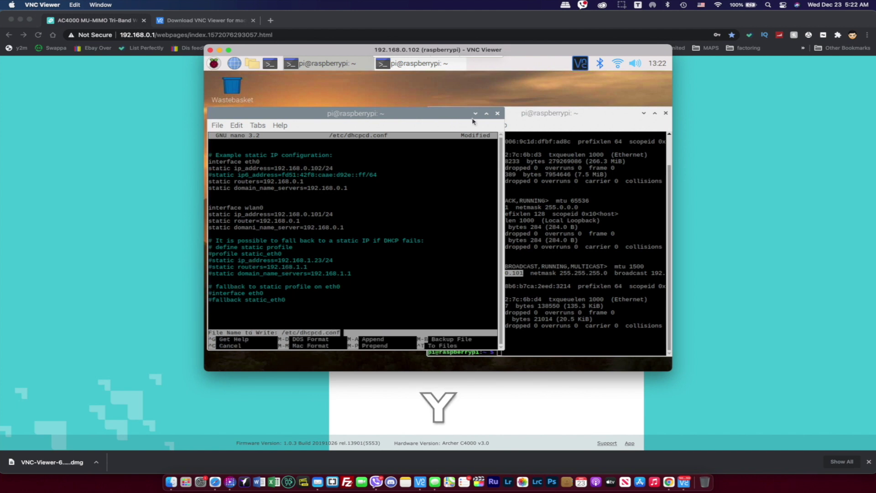
left_click(214, 63)
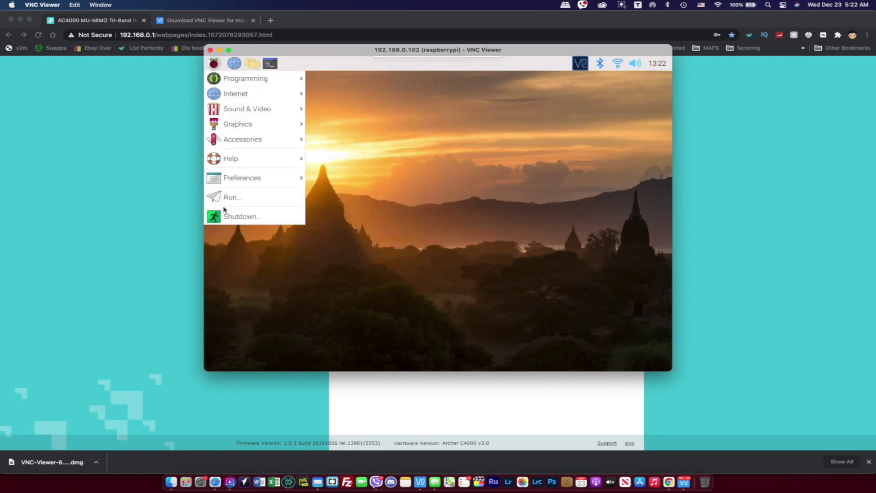
left_click(238, 217)
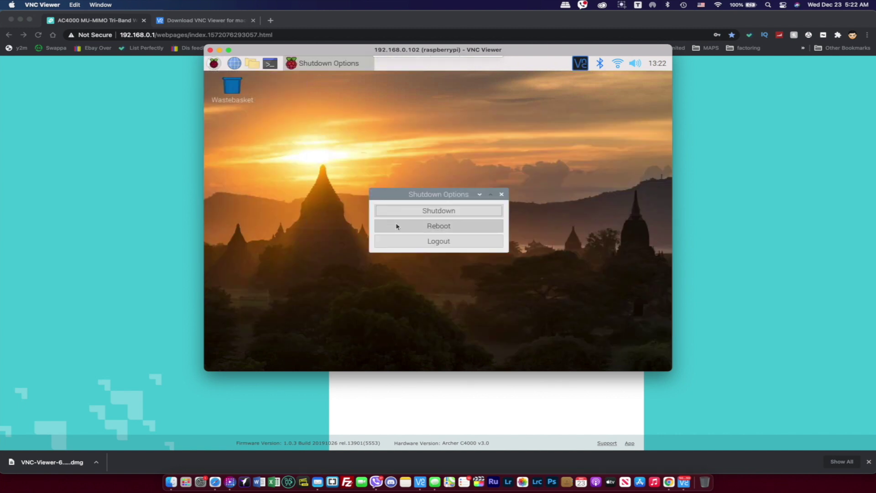
left_click(388, 228)
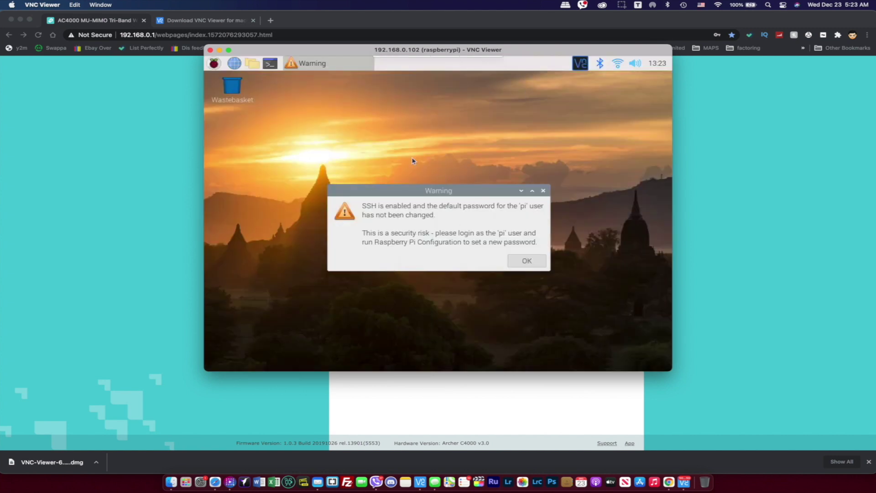
key("Return")
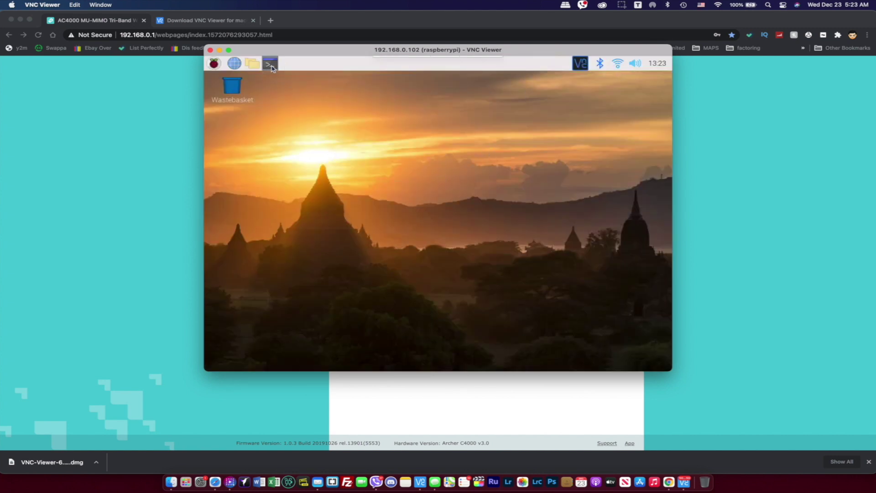
left_click(270, 63)
Run ifconfig and confirm eth0 is 192.168.0.102 and wlan0 is 192.168.0.101.
type("i@raspberrypi:~ $")
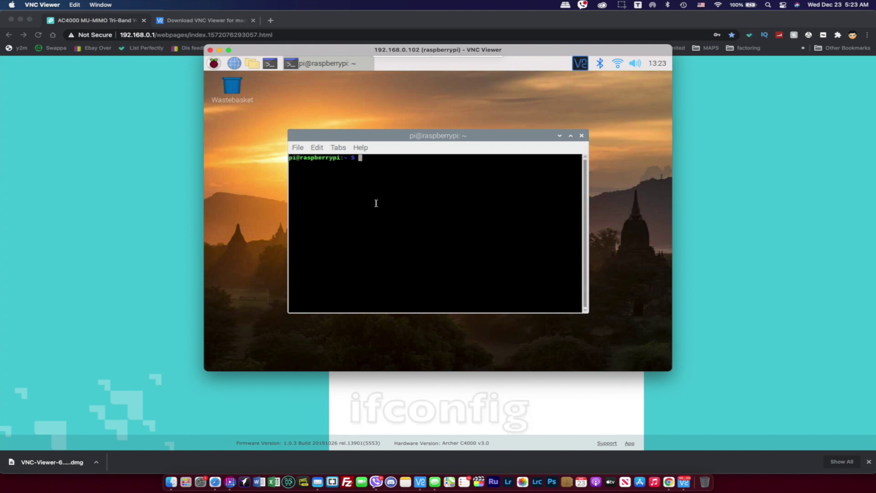
type("ifconfig")
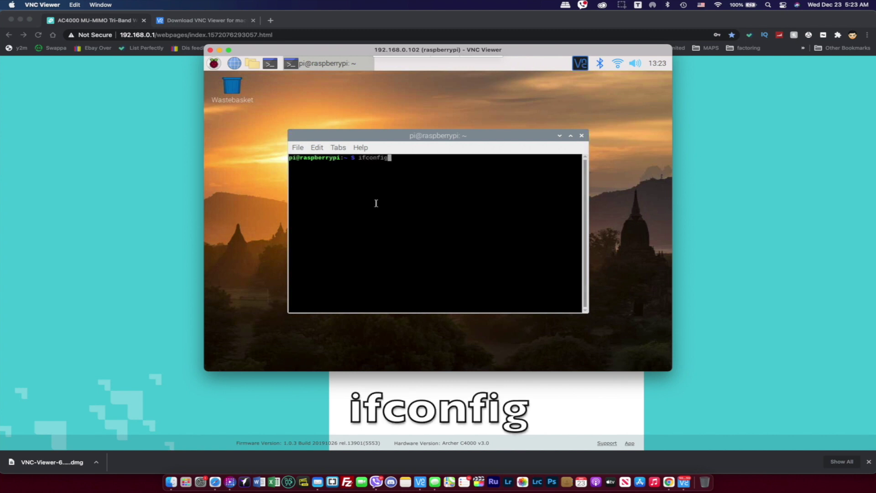
key("Return")
scroll(385, 200, "up", 2)
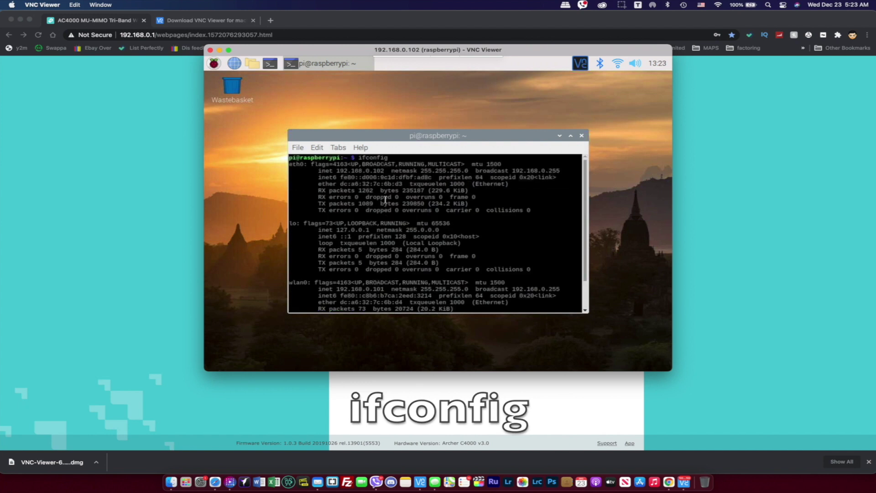
left_click_drag(336, 170, 385, 171)
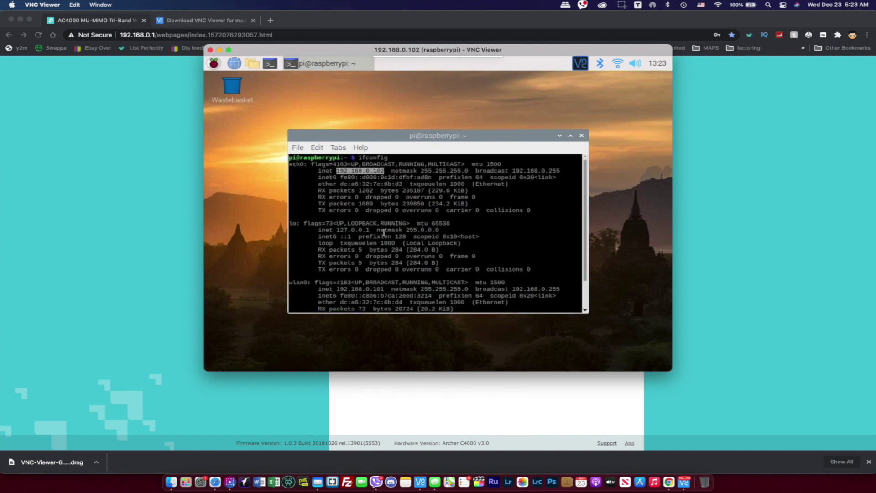
scroll(389, 246, "down", 2)
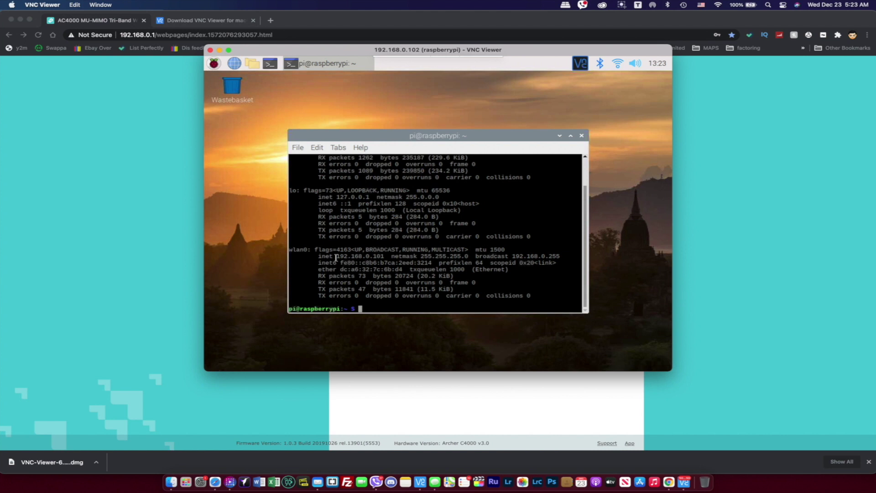
left_click_drag(336, 256, 387, 256)
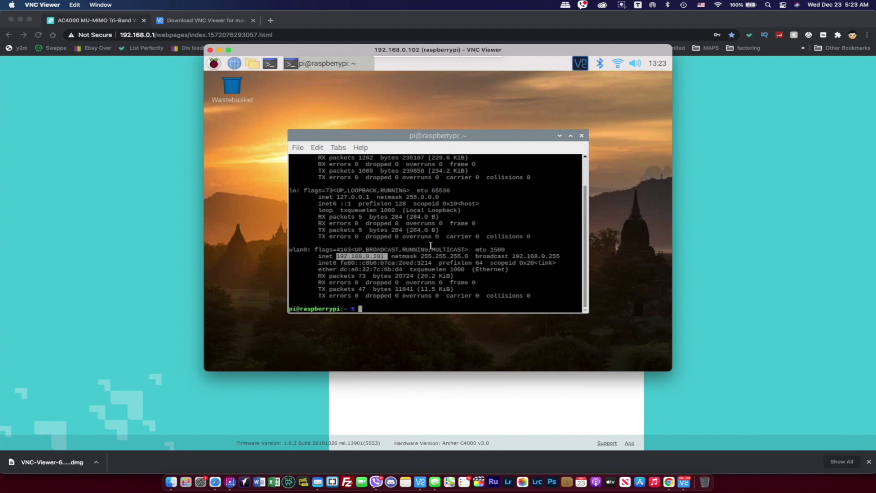
left_click(438, 242)
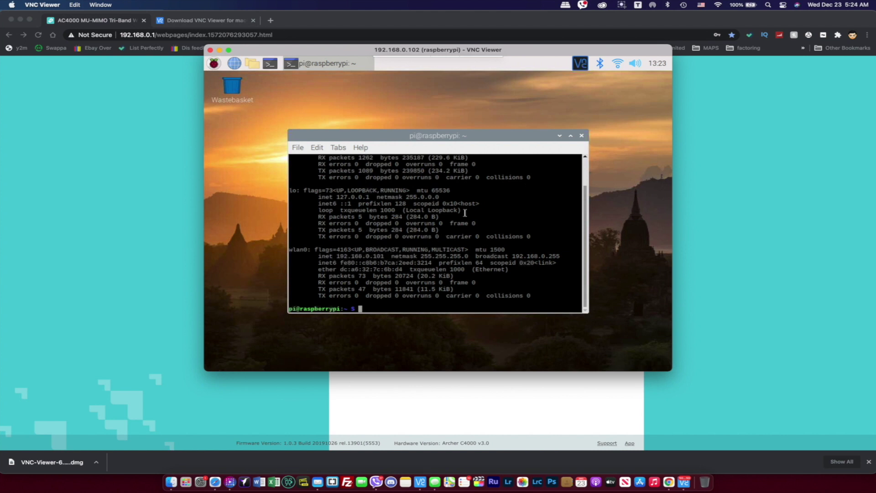